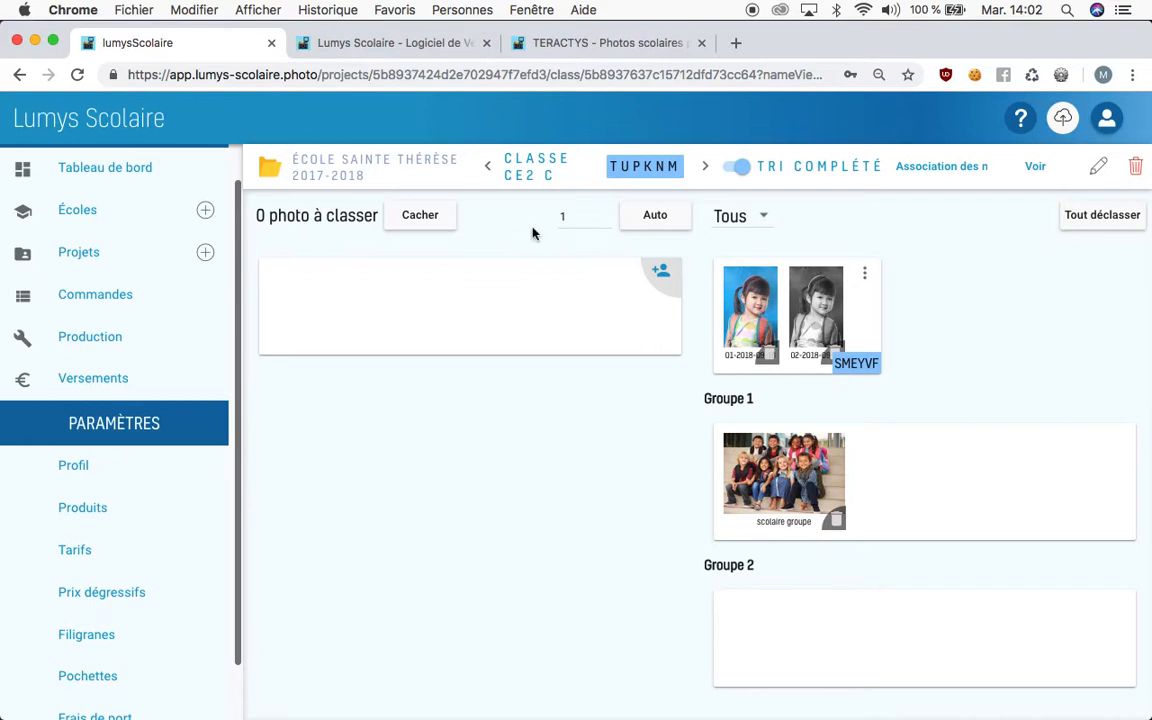
# - In the example client gallery, show the black-and-white portrait, preview Pochette 1 with it and add that pochette to the cart
pyautogui.click(603, 50)
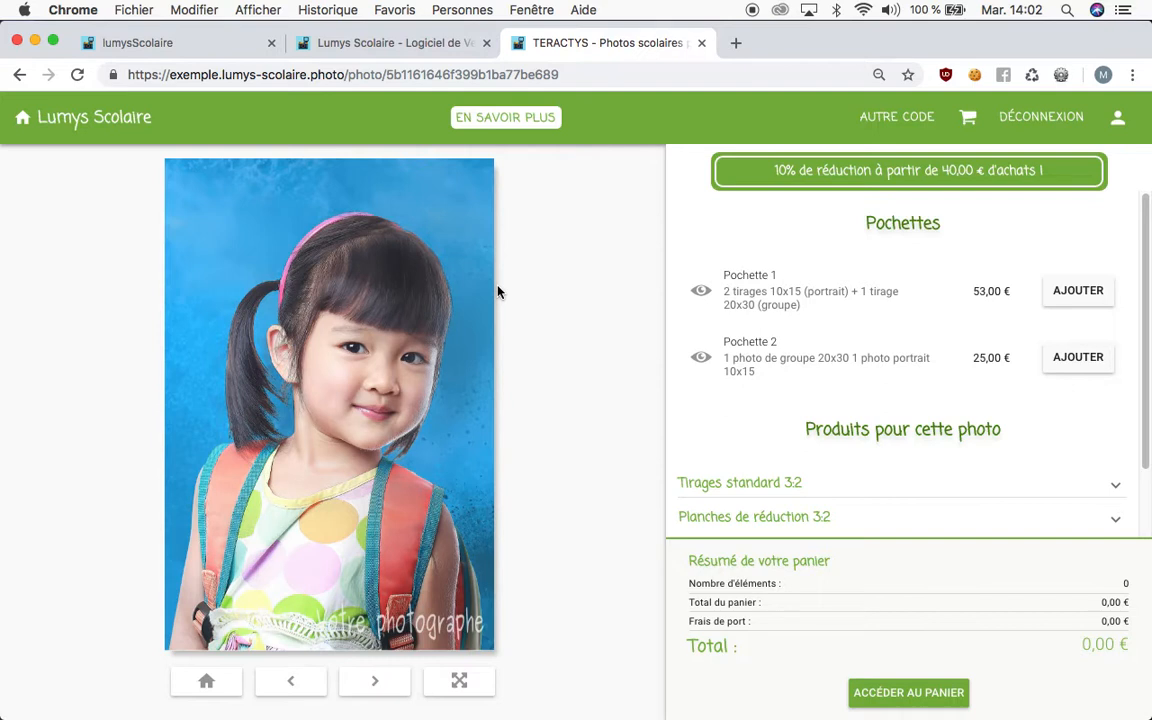
pyautogui.click(377, 683)
pyautogui.click(377, 683)
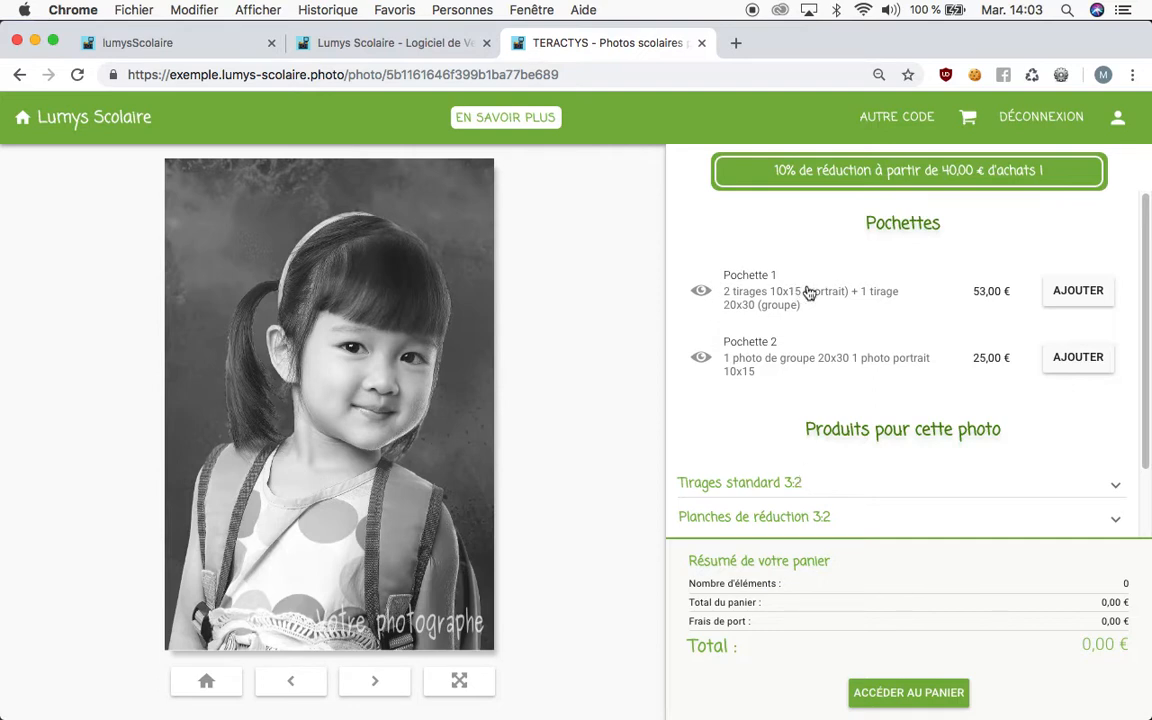
pyautogui.click(703, 298)
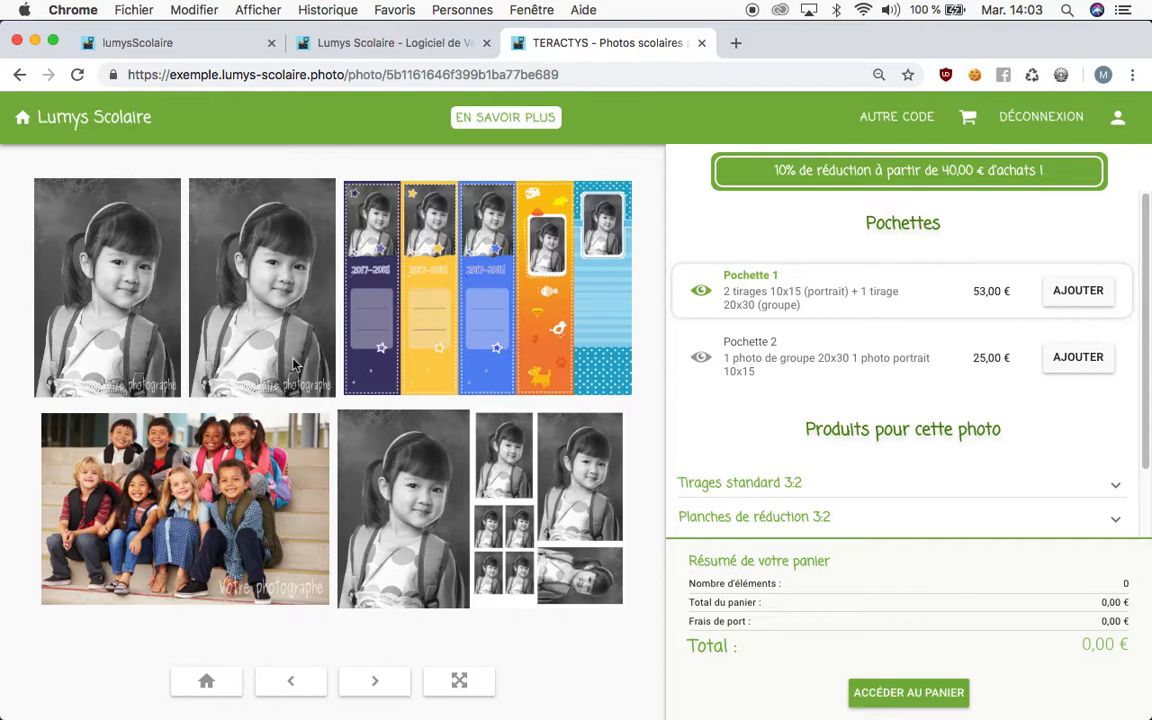
pyautogui.click(1087, 294)
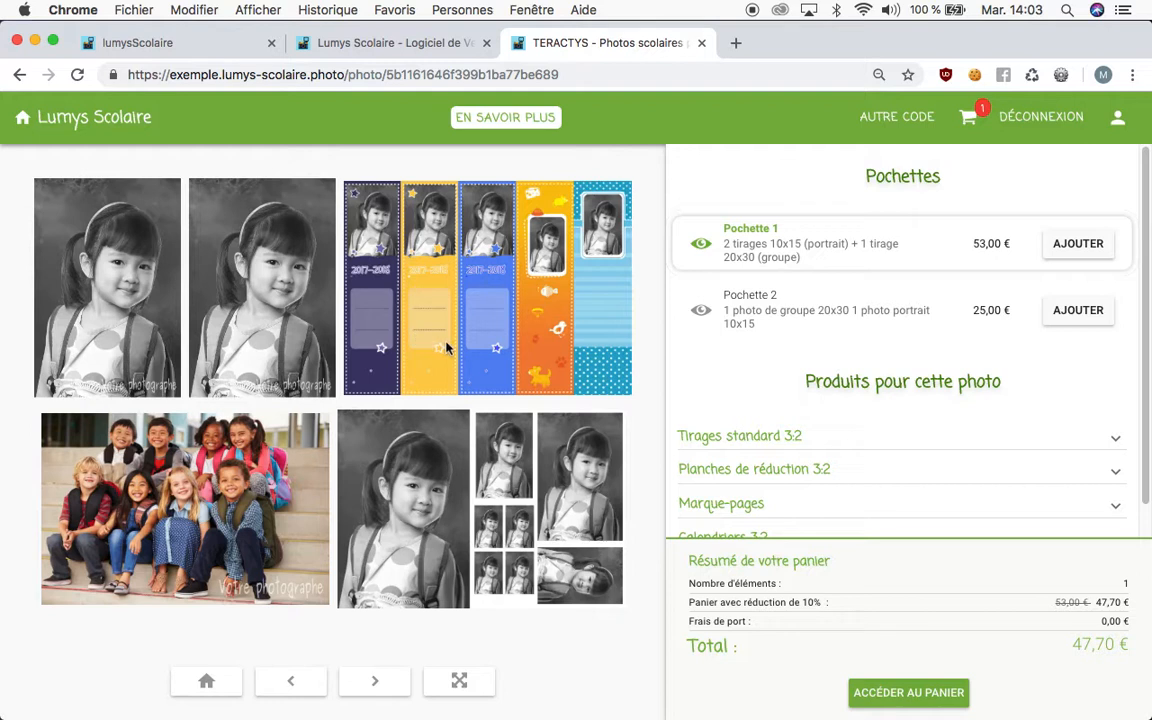
# - Return to the photographer account, start creating a new pochette and dismiss the introductory help
pyautogui.click(225, 45)
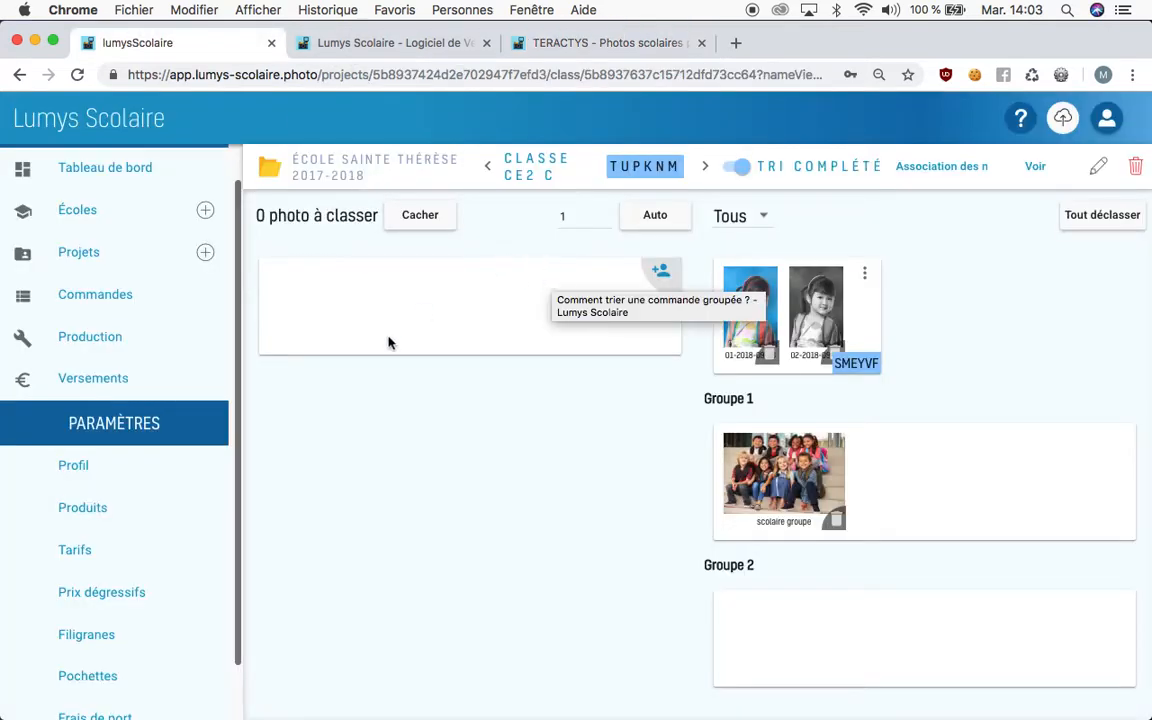
pyautogui.click(110, 676)
pyautogui.click(1066, 176)
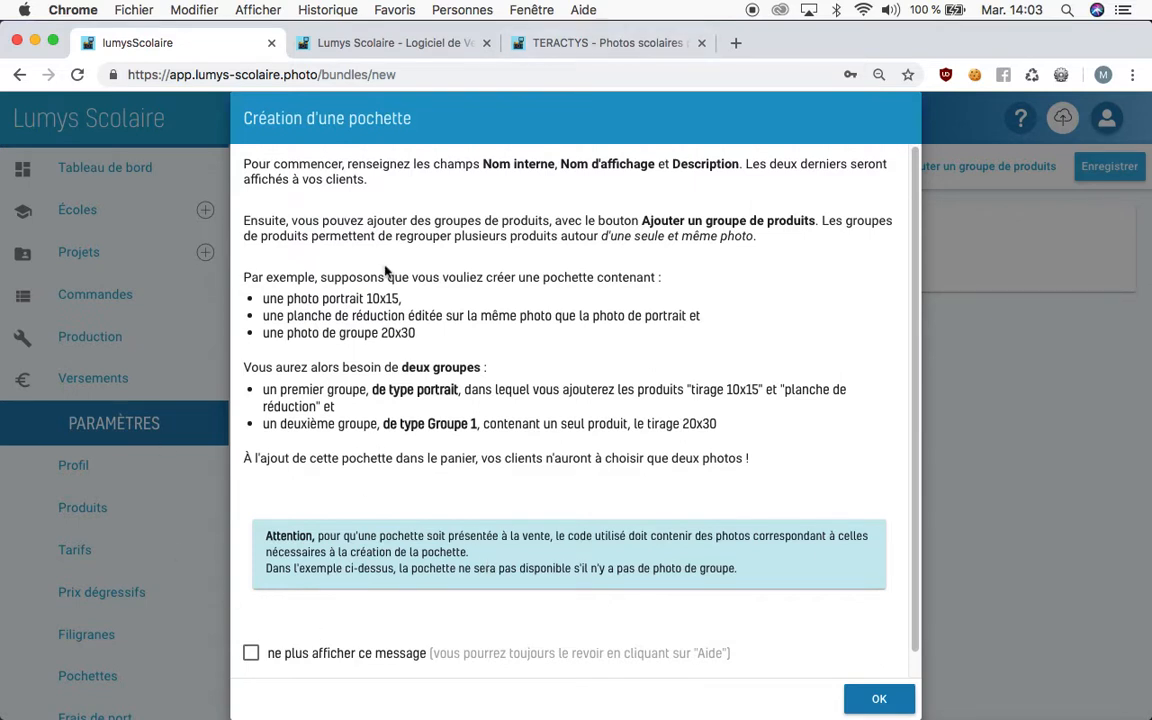
pyautogui.click(878, 699)
# - Set both the internal name and the display name of the new pochette to "Pochette 1"
pyautogui.click(334, 290)
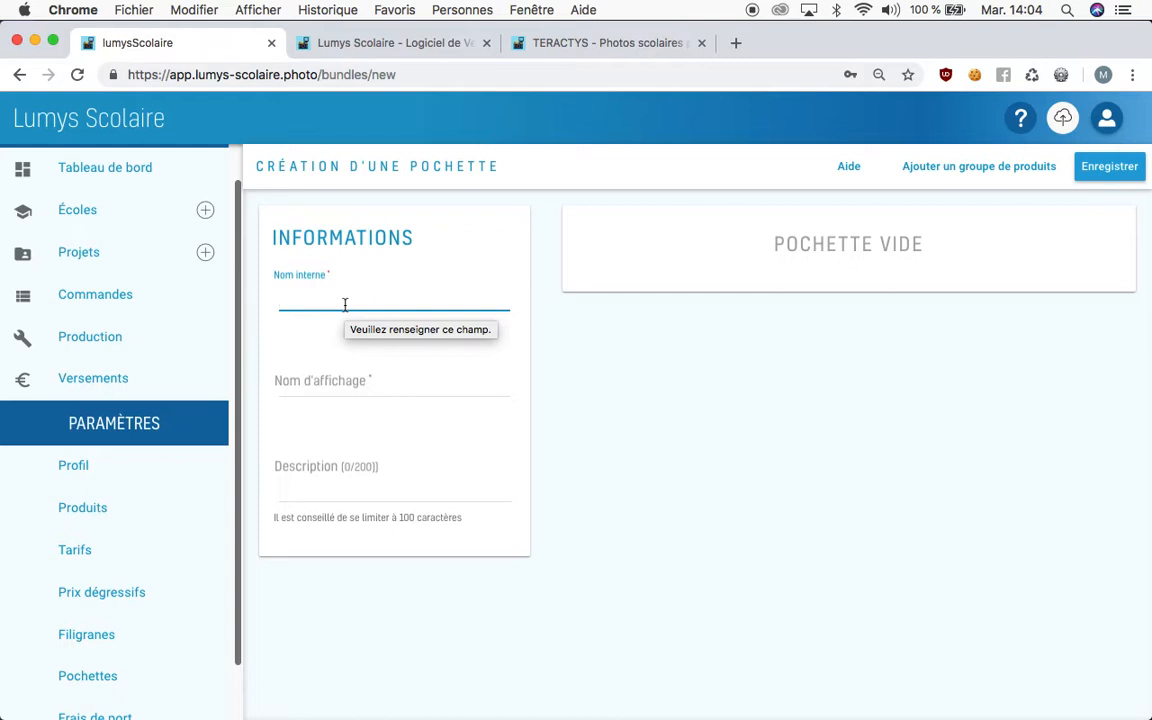
pyautogui.write('Pochette ')
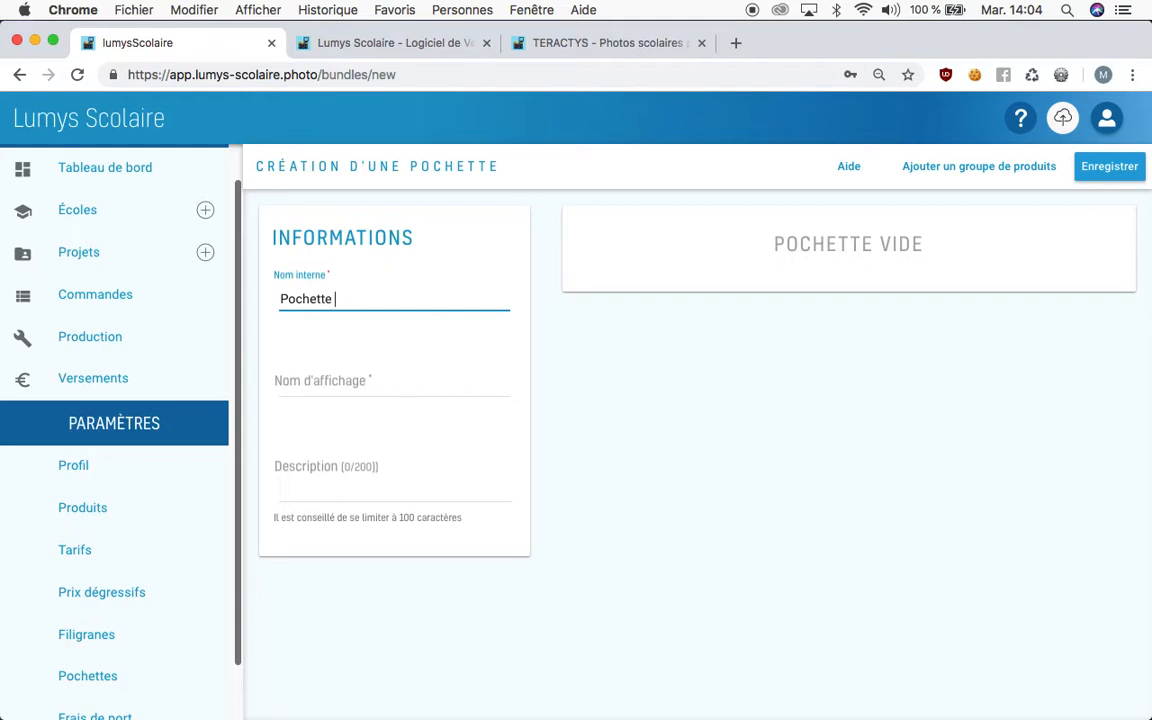
pyautogui.write('1')
pyautogui.press('Tab')
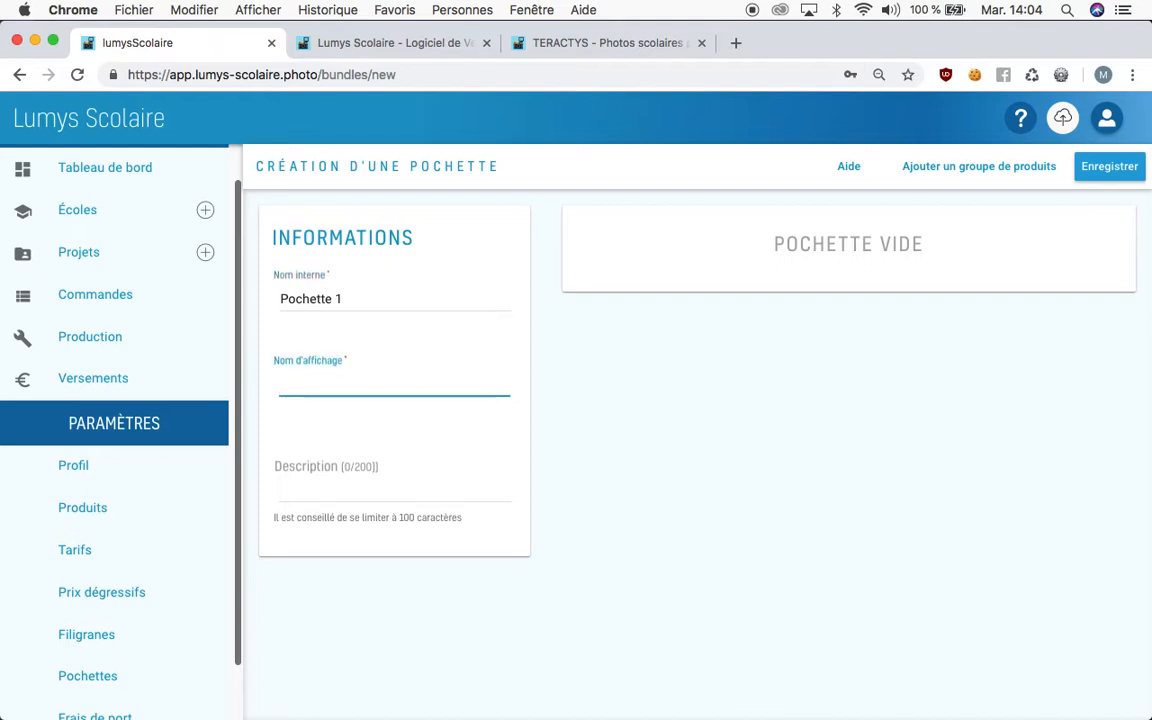
pyautogui.click(508, 42)
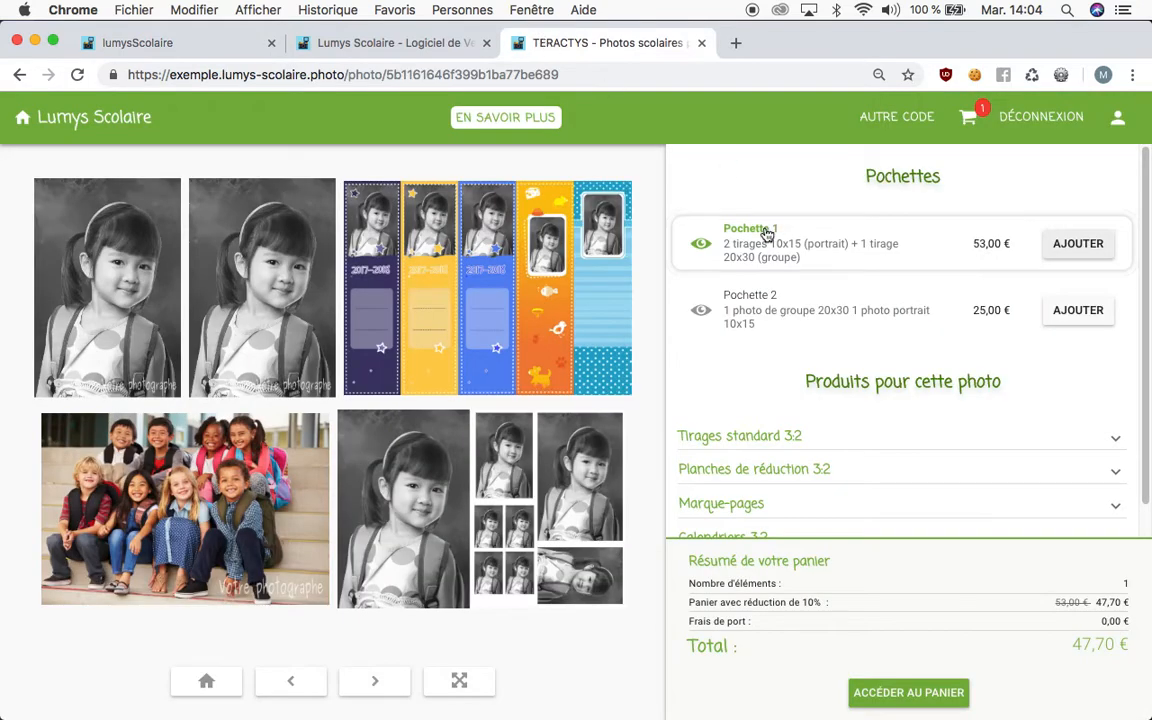
pyautogui.click(334, 43)
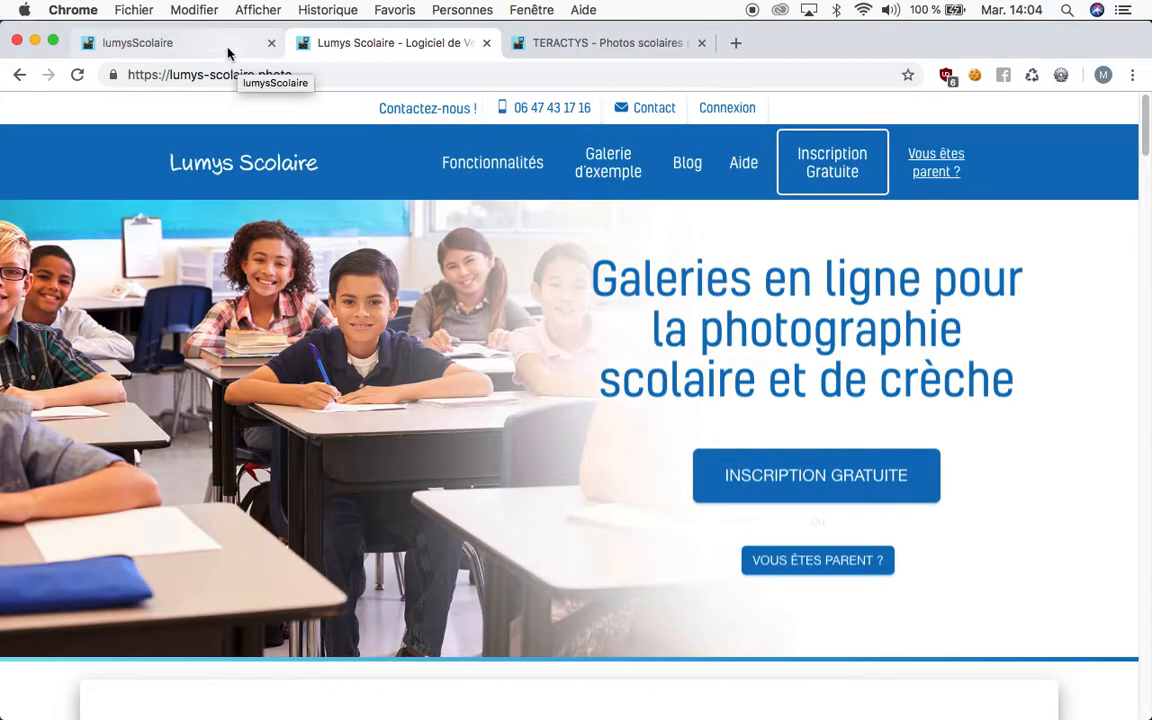
pyautogui.click(229, 50)
pyautogui.write('Pochete')
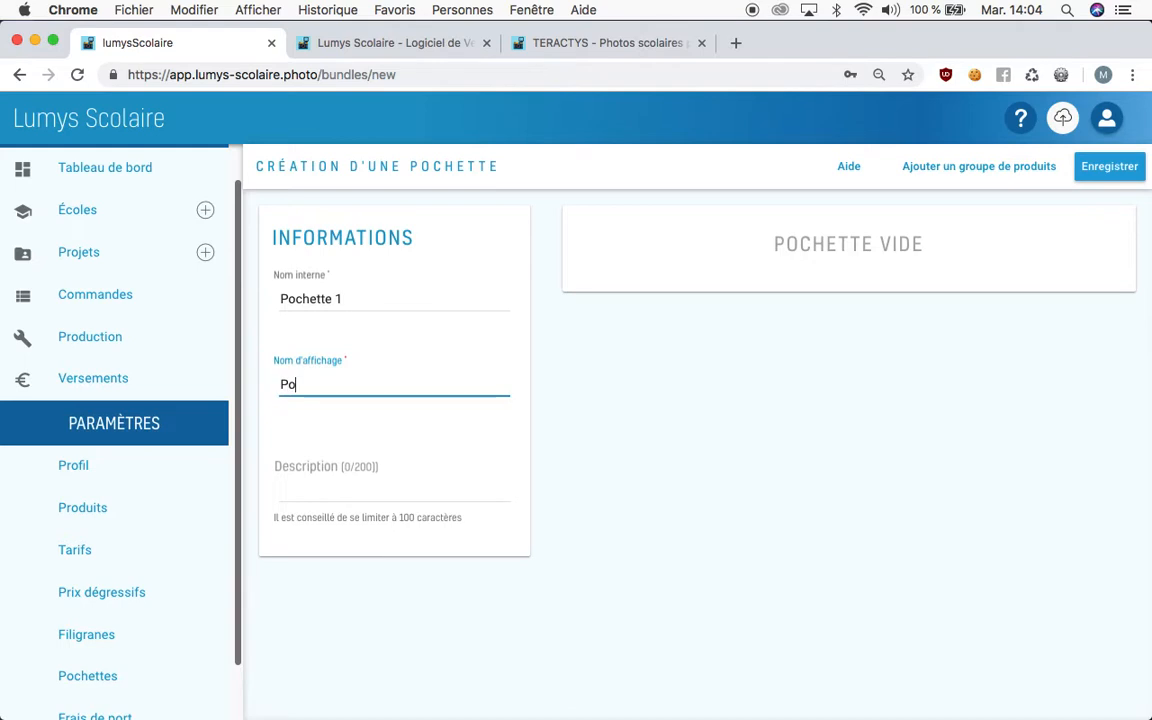
pyautogui.press('BackSpace')
pyautogui.write('te 1')
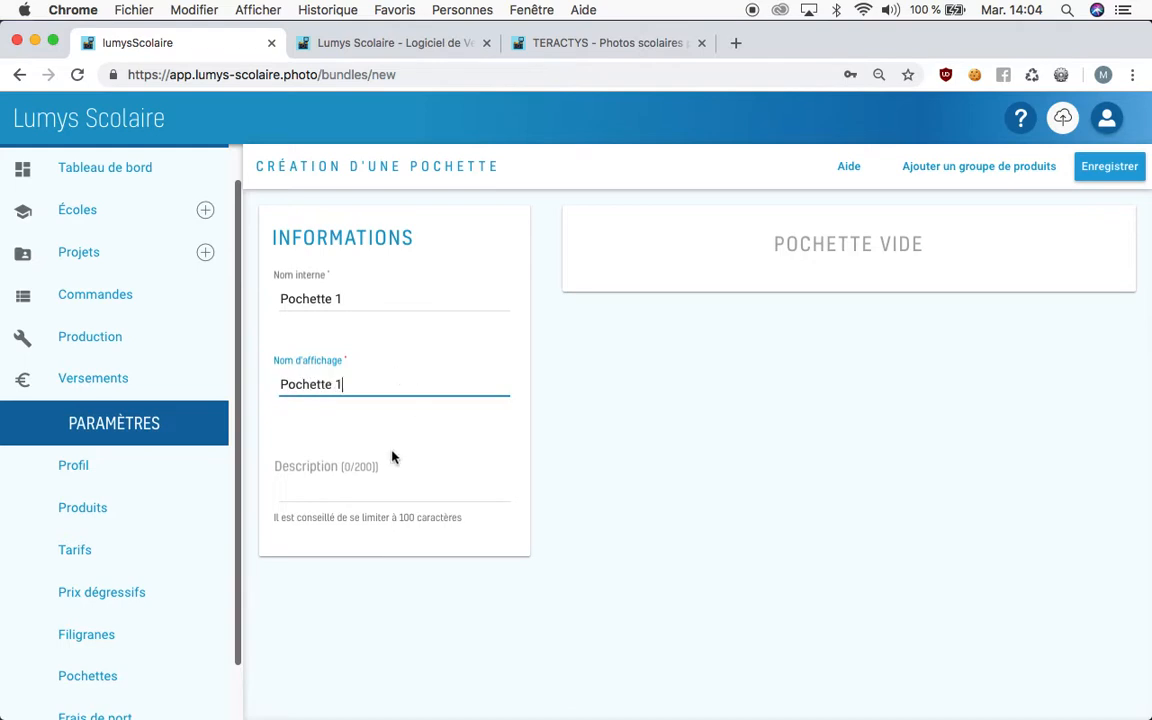
# - Enter the pochette description "1 planche multi=format (Portrait) 1 tirage 13x19 (Portrait) 1 tirage 20x30 (Groupe)"
pyautogui.click(375, 473)
pyautogui.click(575, 40)
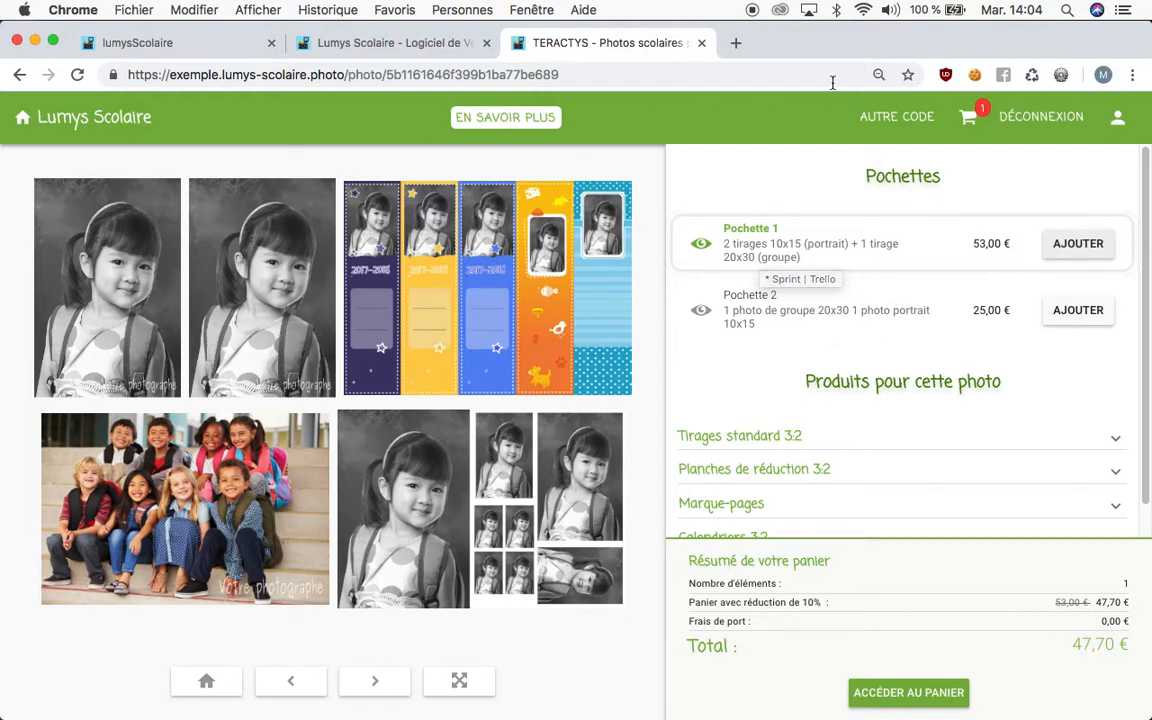
pyautogui.click(239, 45)
pyautogui.write('1 planche multi=format (Portrait) 1 tirage 13x19 (Portrait) 1 tirage 20x30')
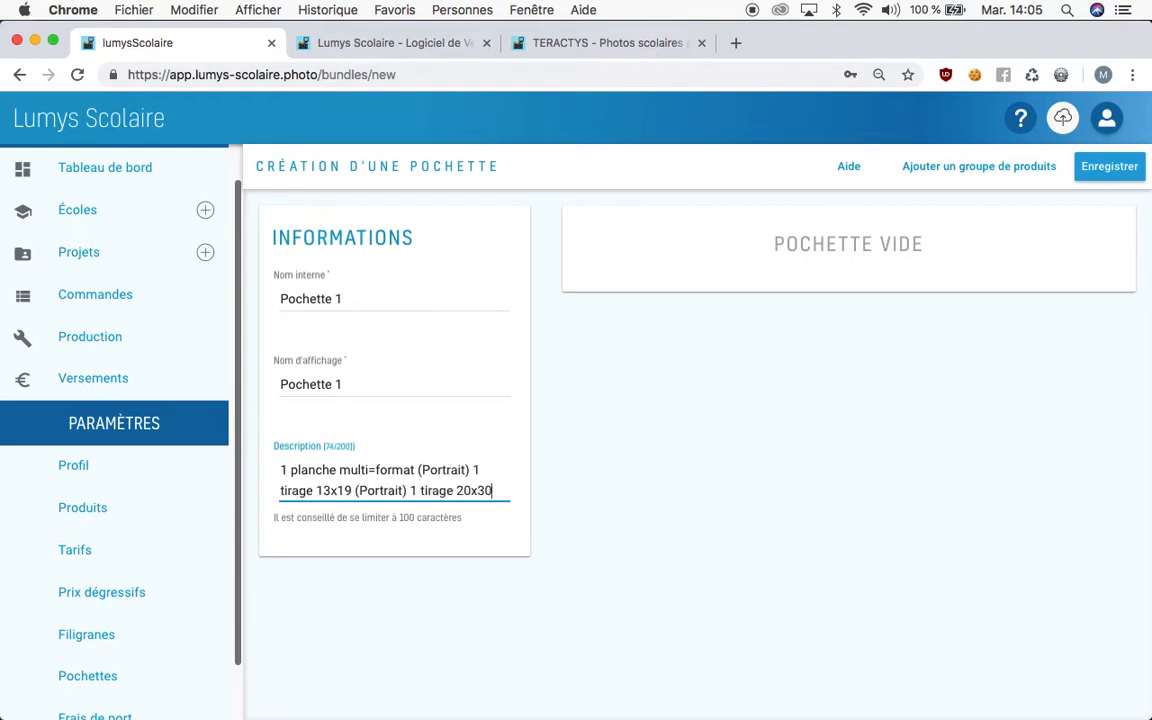
pyautogui.write(' (Groupe)')
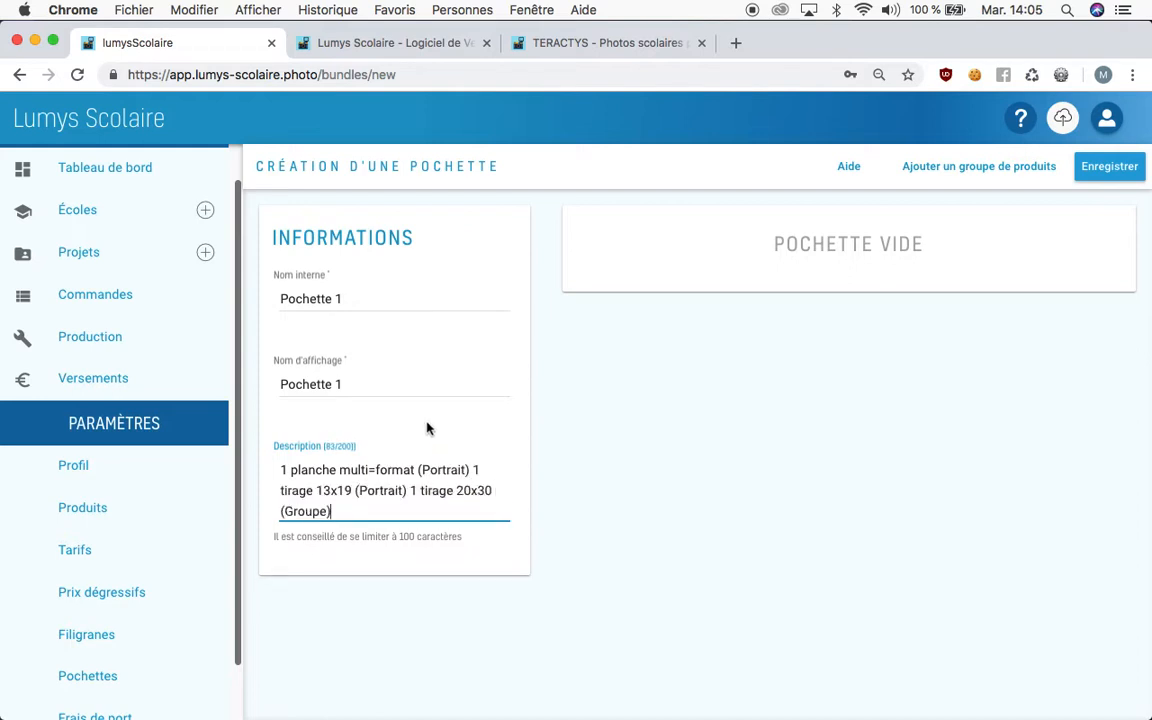
pyautogui.click(470, 594)
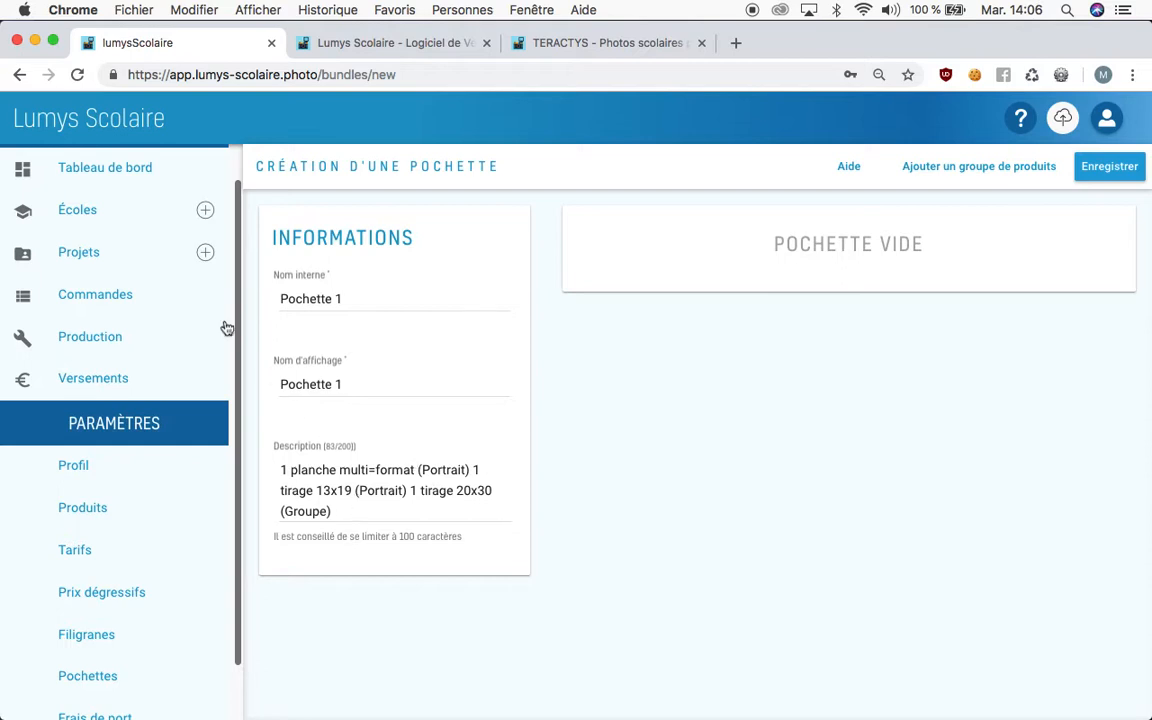
# - Open class CE2 C of the École Sainte Thérèse 2017-2018 project to examine how its portrait and group photos are sorted
pyautogui.click(159, 261)
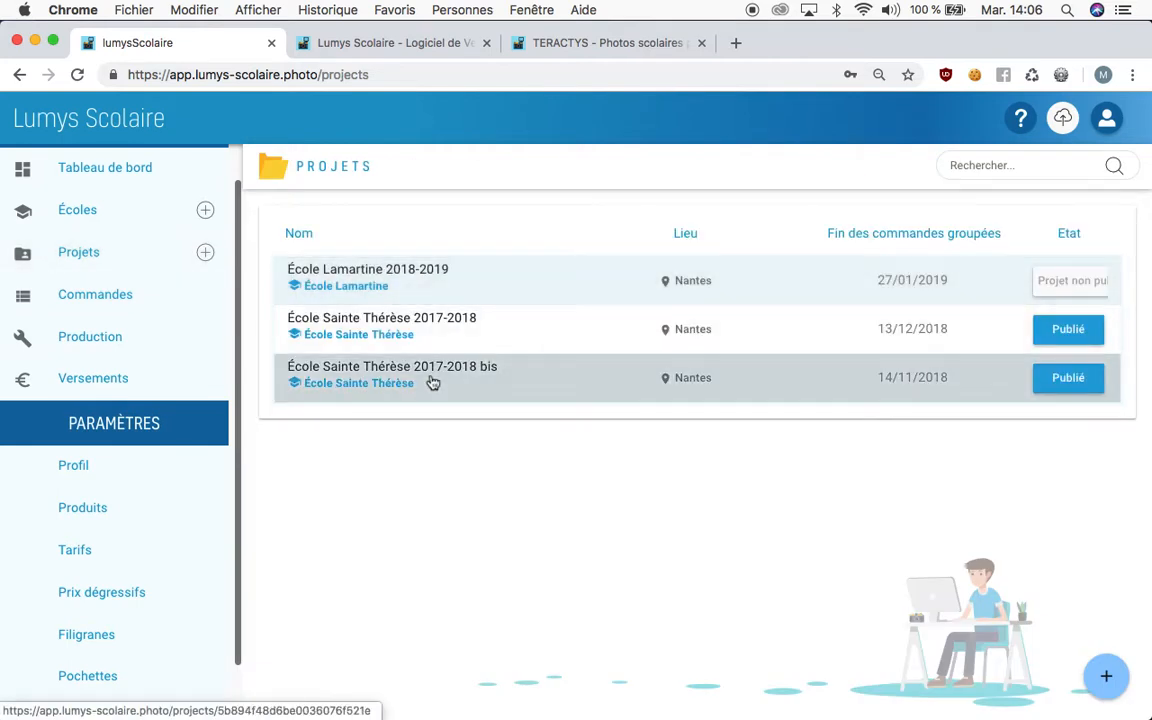
pyautogui.click(440, 345)
pyautogui.scroll(-5, 566, 571)
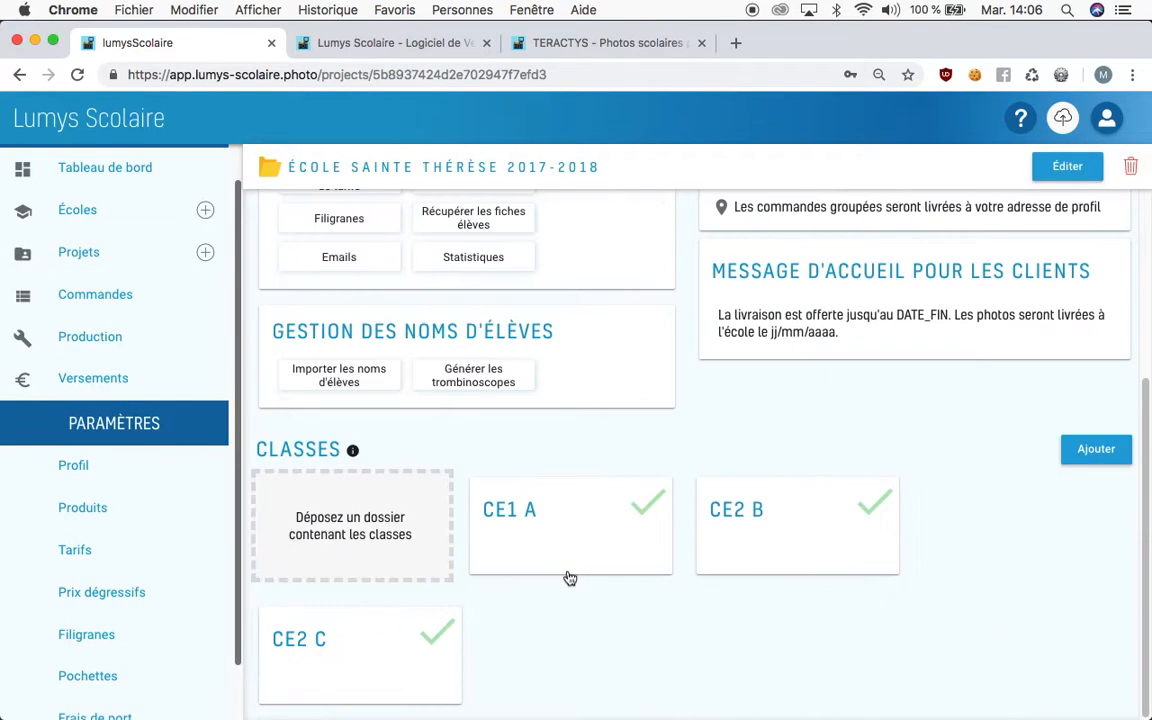
pyautogui.click(378, 643)
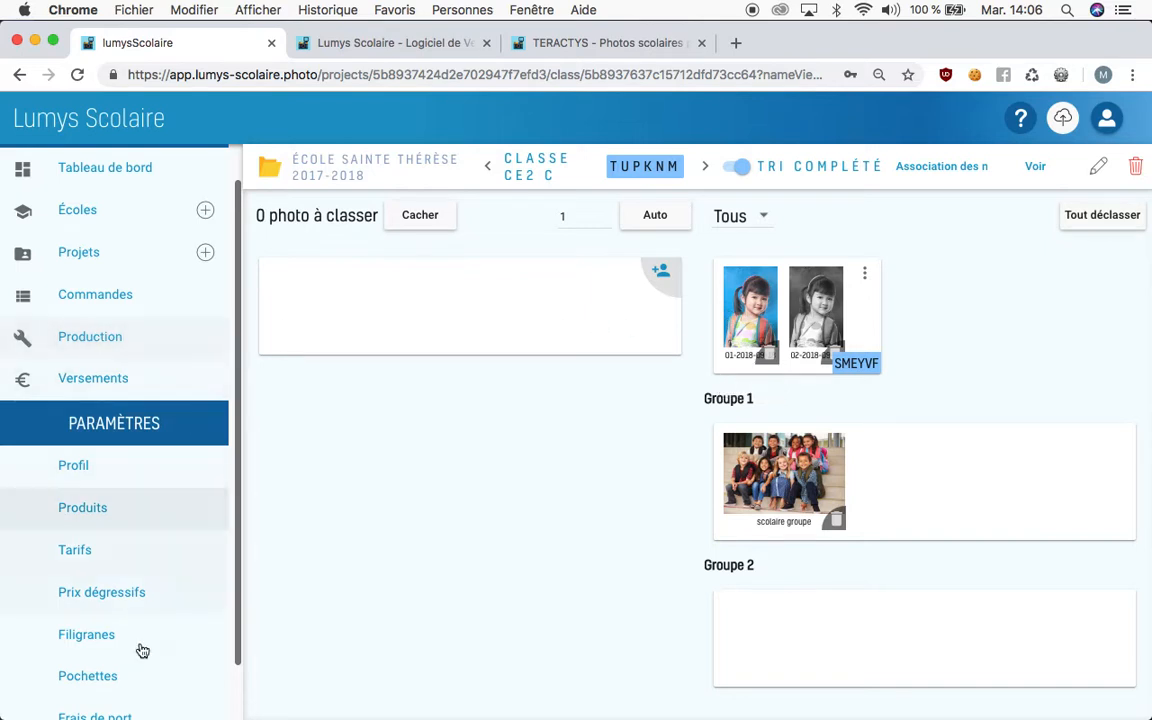
# - Go back to the pochette creation form and add a product group of type Portrait
pyautogui.click(122, 677)
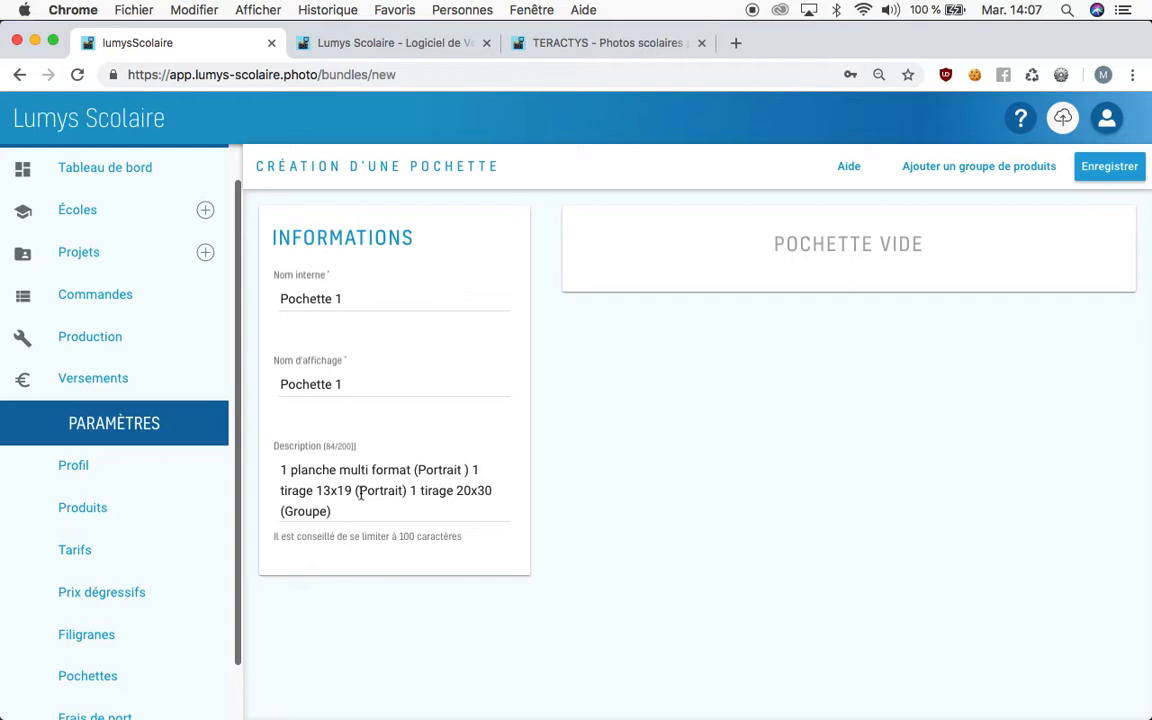
pyautogui.click(939, 174)
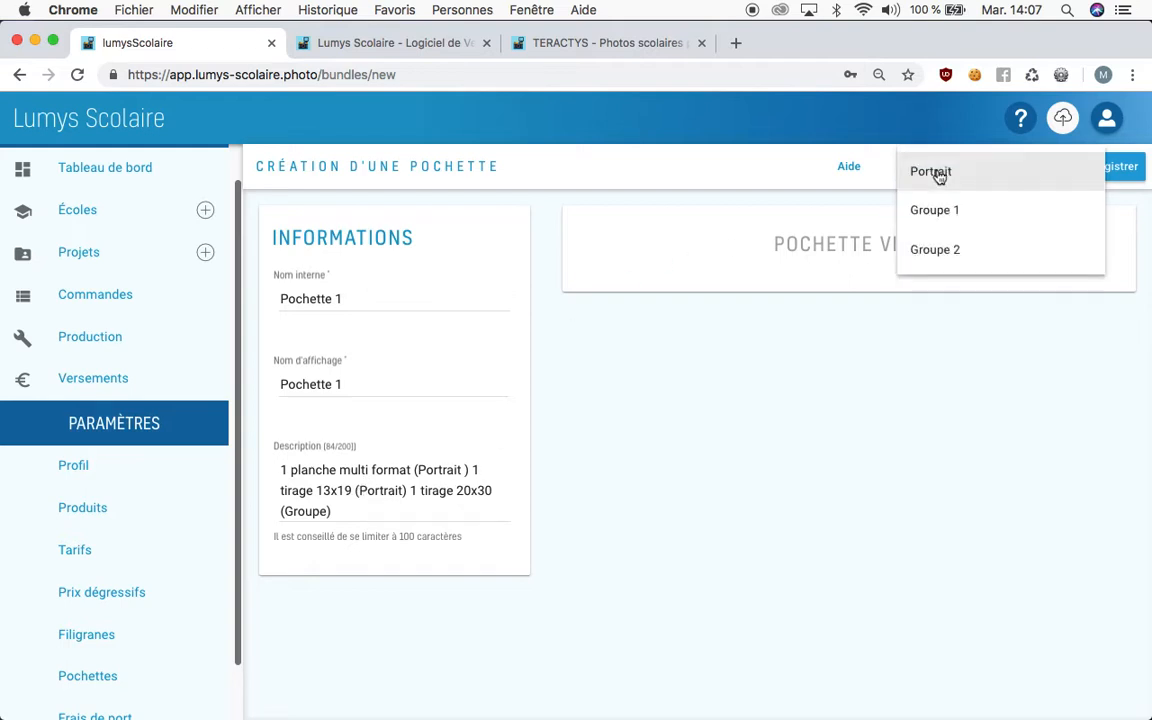
pyautogui.click(1033, 186)
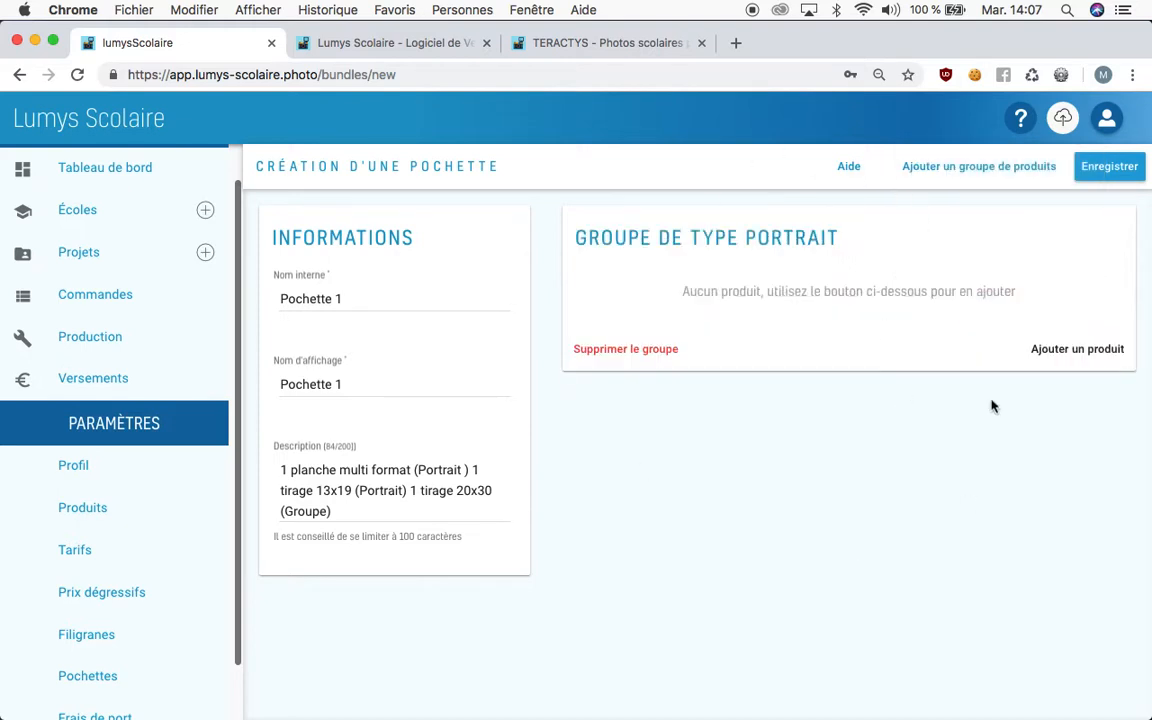
# - Add to the Portrait group a Produits scolaires item, Planches de réduction 3:2, 13x18 with 1 grand portrait, 1 portrait moyen and 4 petits portraits
pyautogui.click(1041, 349)
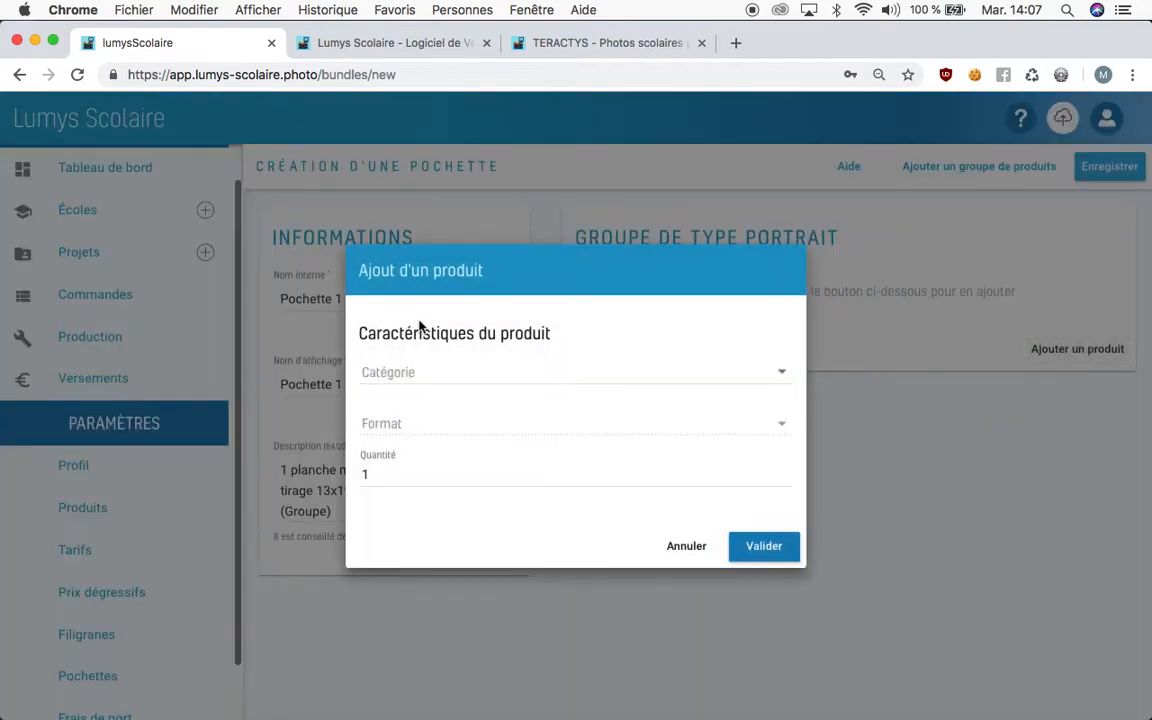
pyautogui.click(617, 376)
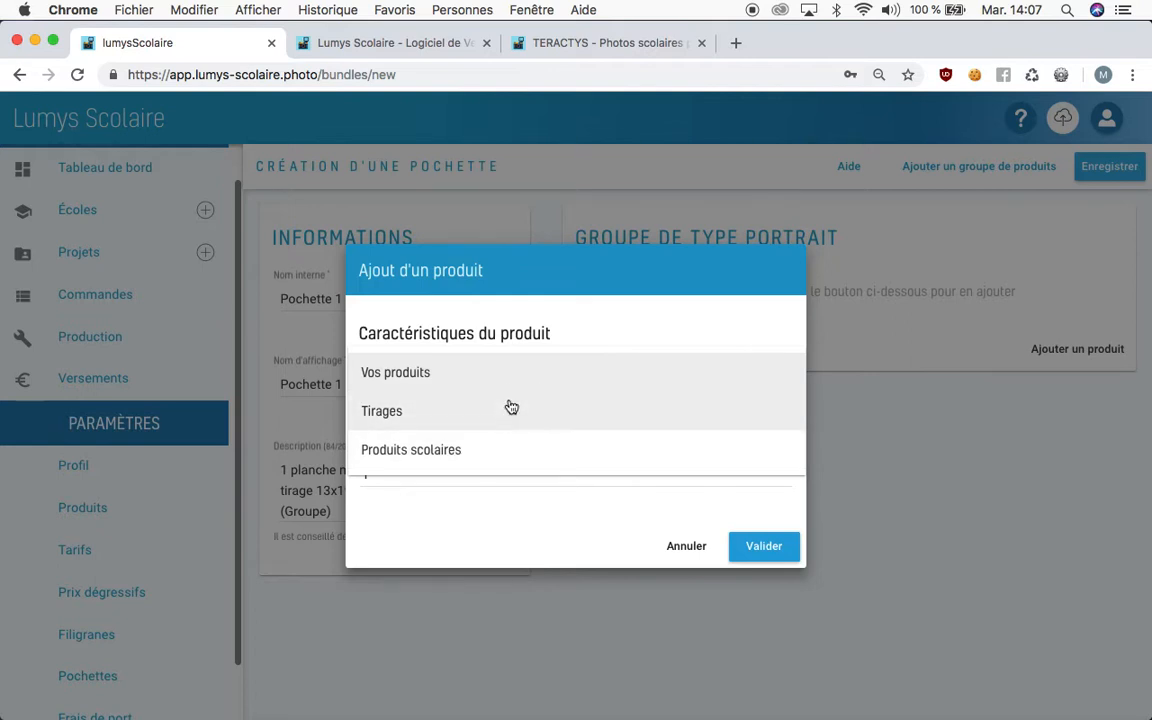
pyautogui.click(446, 417)
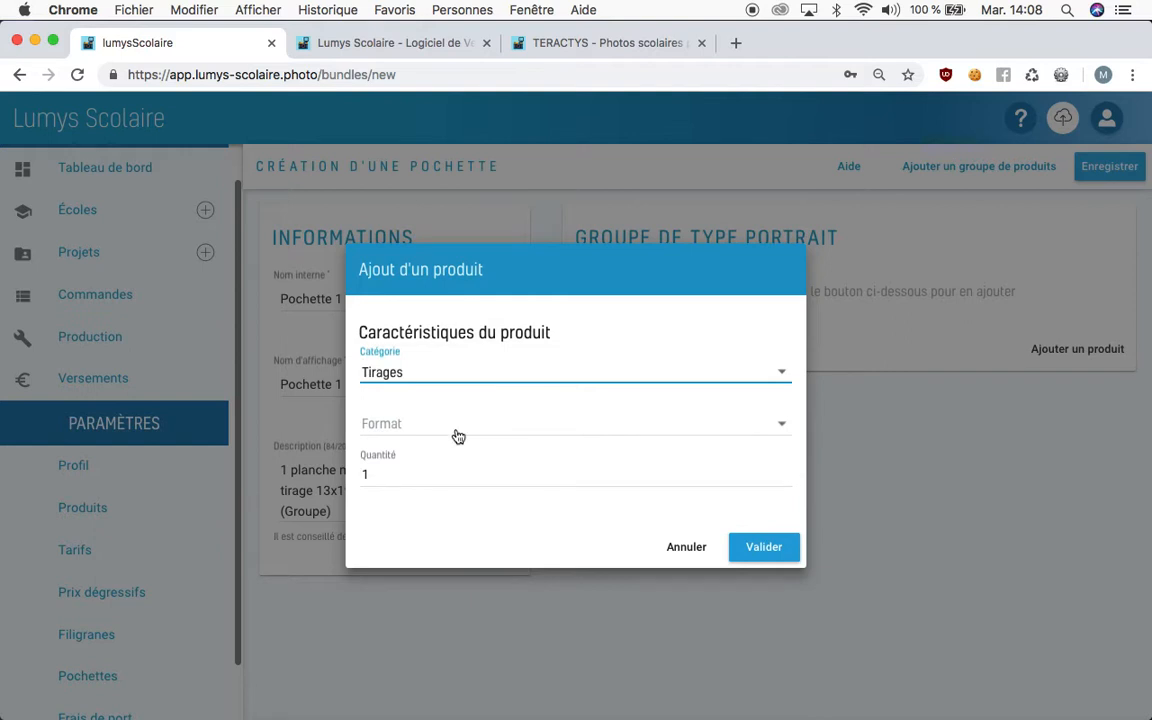
pyautogui.click(464, 386)
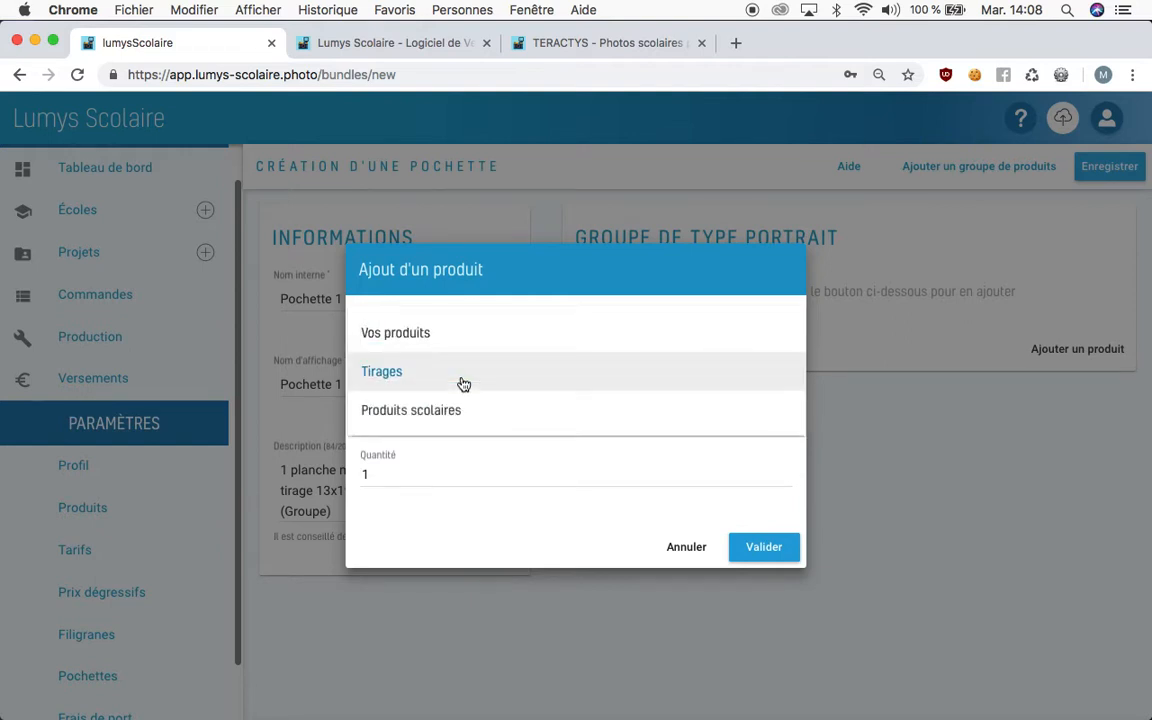
pyautogui.click(455, 406)
pyautogui.click(448, 424)
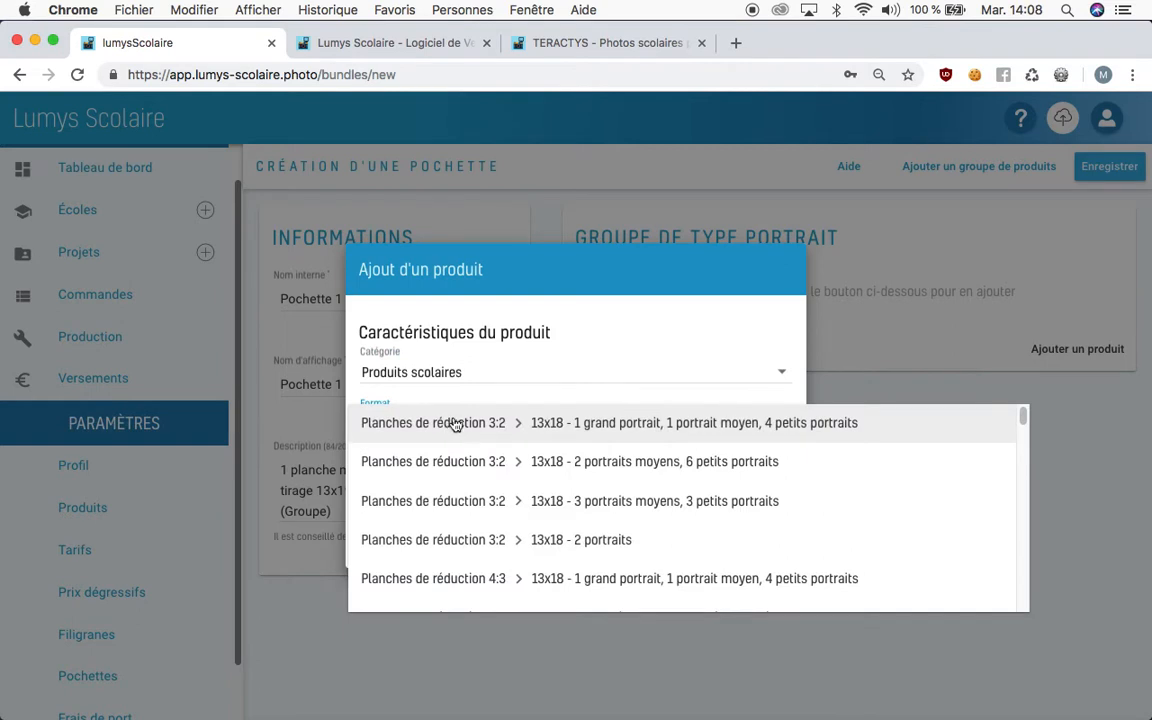
pyautogui.click(578, 433)
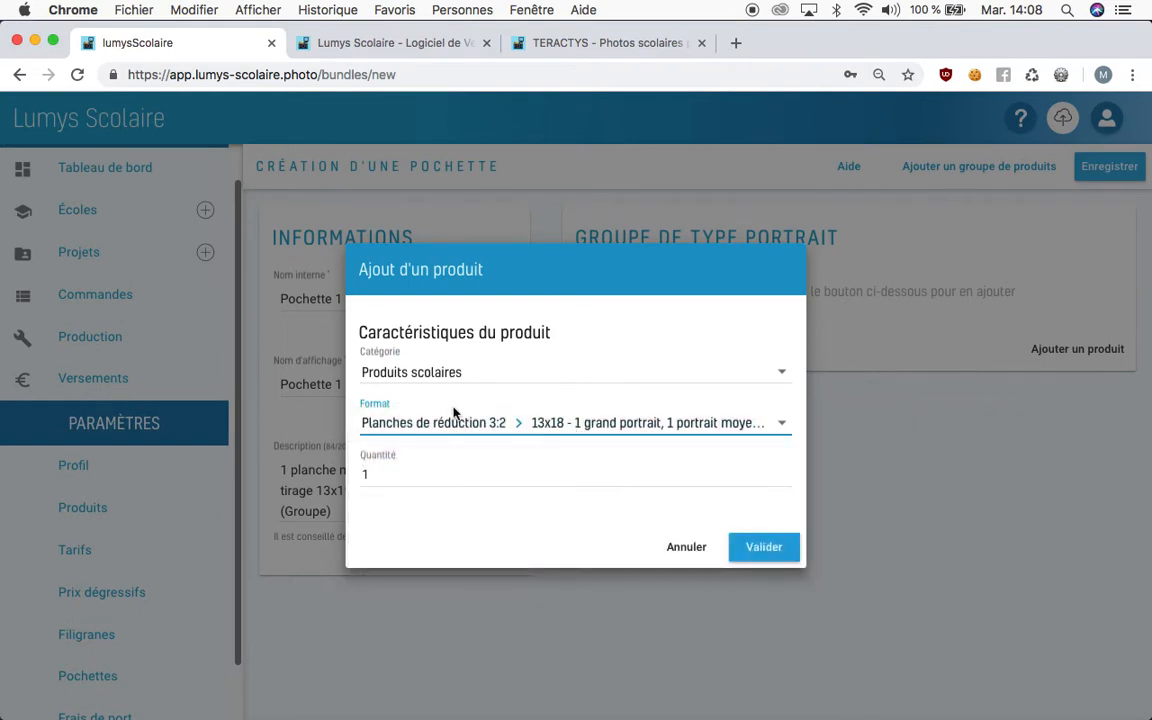
pyautogui.click(736, 544)
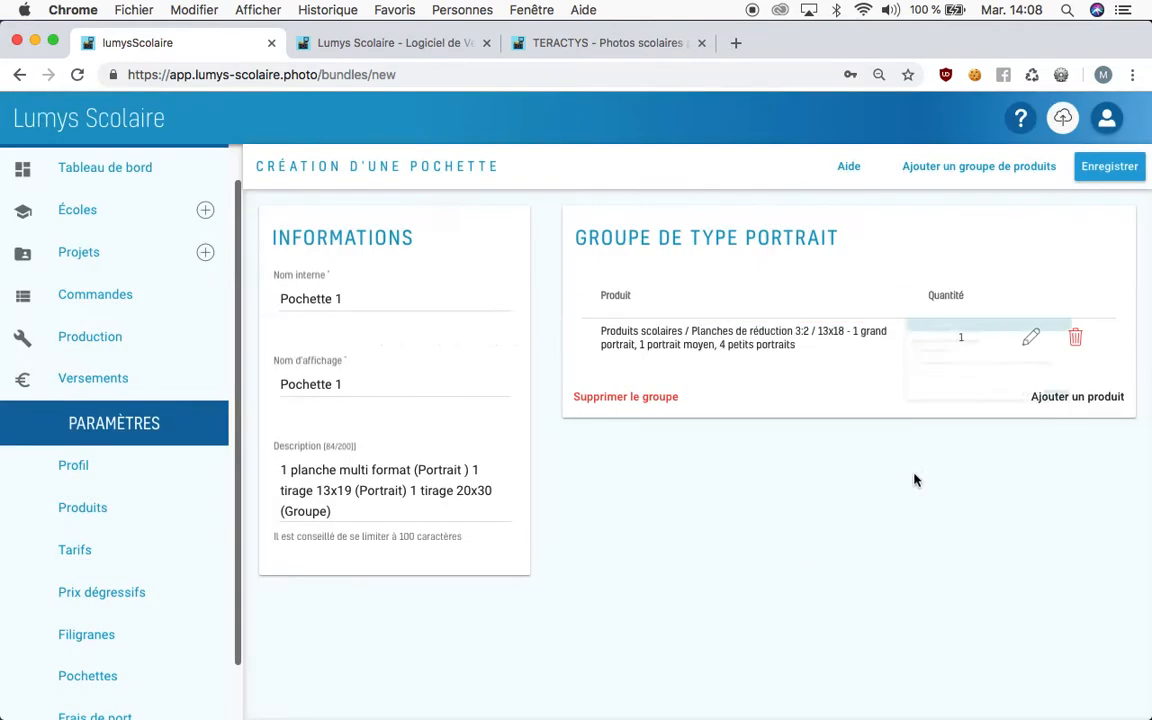
# - Add a Tirages product in the Tirages standard 3:2, 13x19 format to the Portrait group
pyautogui.click(1041, 398)
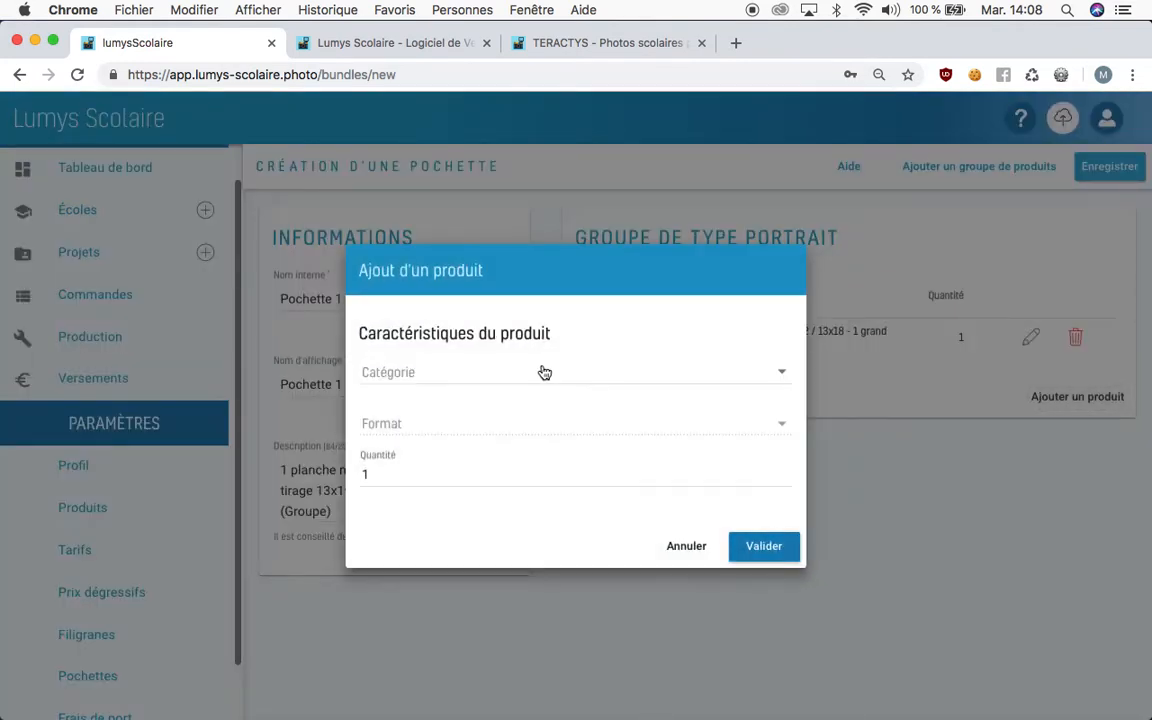
pyautogui.click(543, 371)
pyautogui.click(538, 408)
pyautogui.click(522, 424)
pyautogui.click(525, 463)
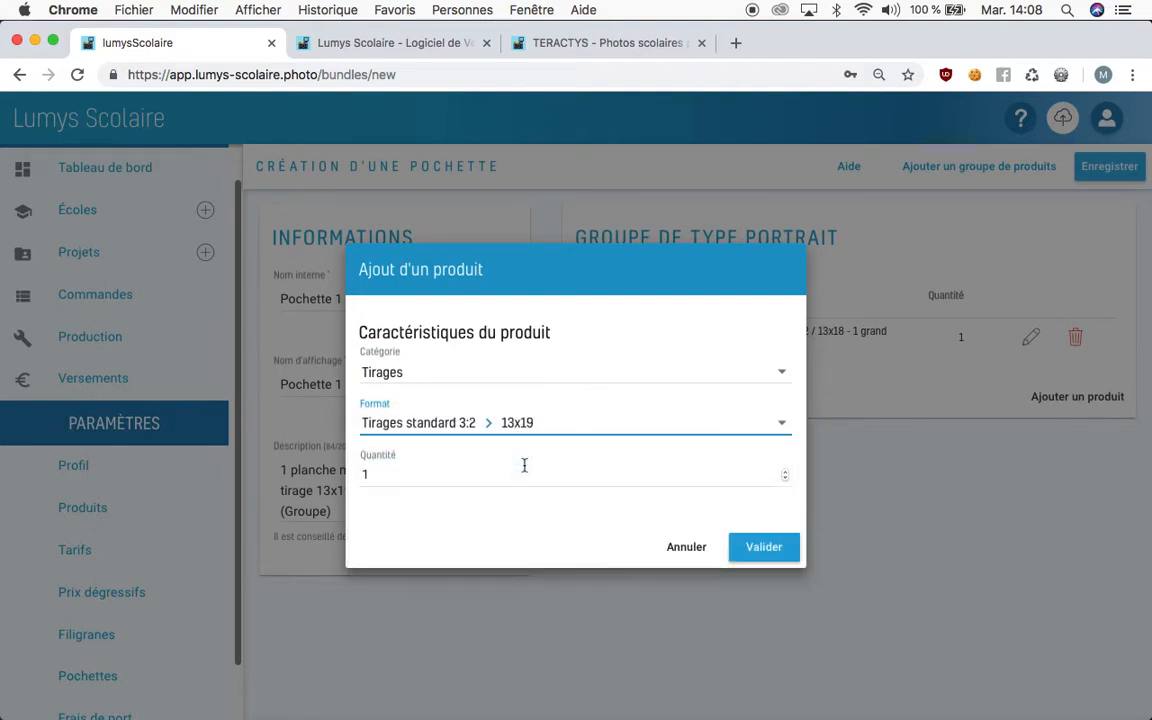
pyautogui.click(770, 556)
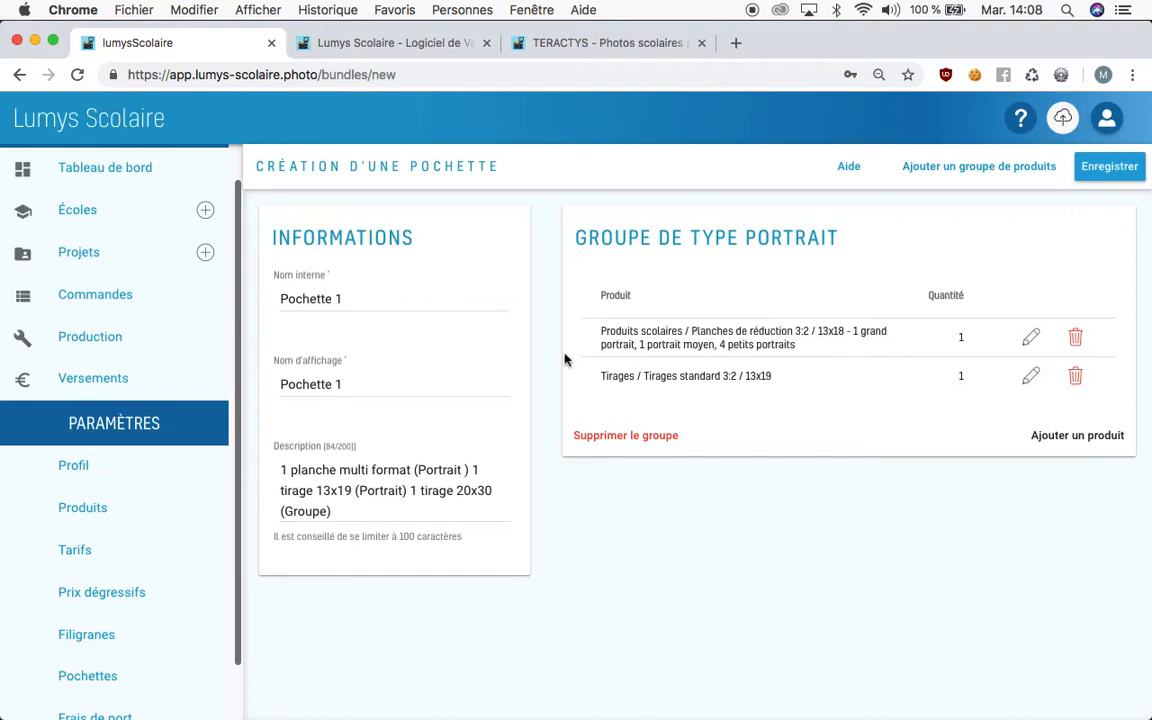
# - Add a second product group of type Groupe 1 to the pochette
pyautogui.click(1000, 168)
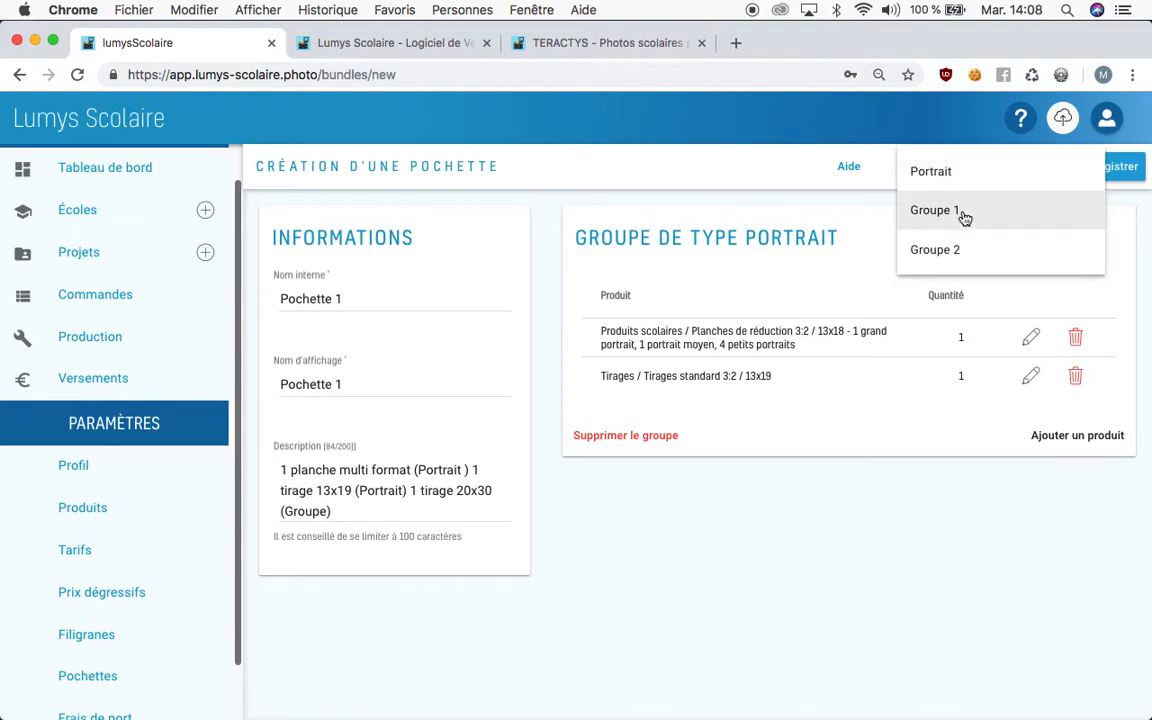
pyautogui.click(963, 216)
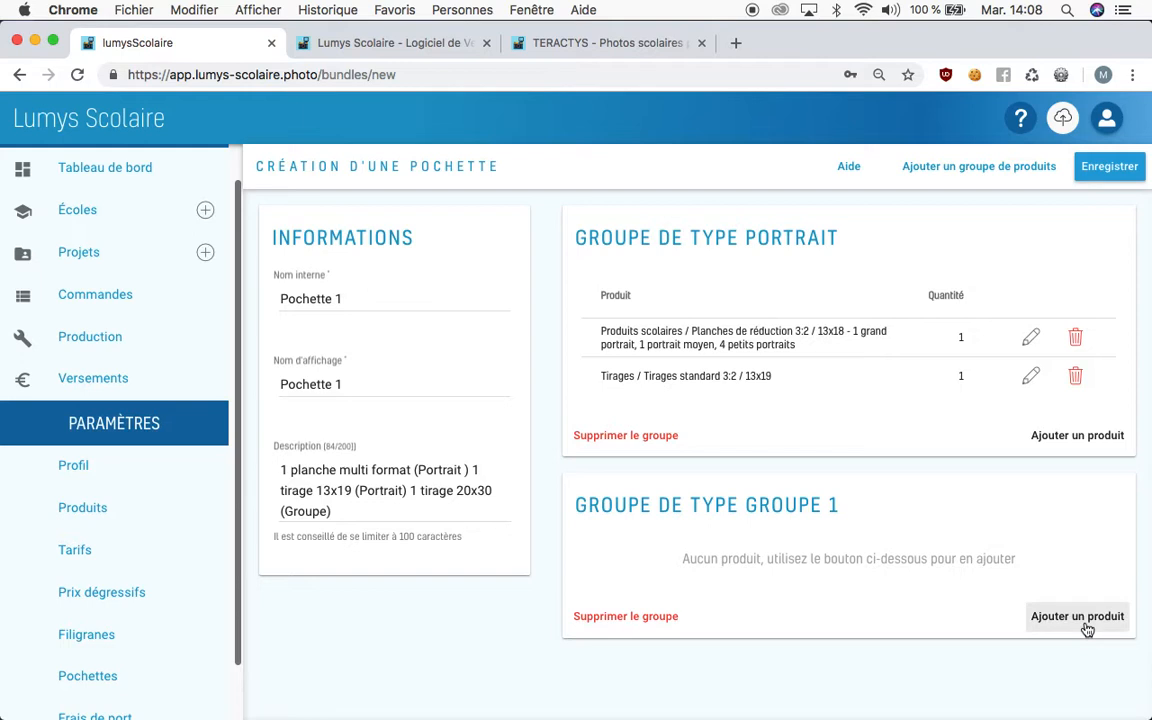
# - Add a Tirages product in the Tirages standard 3:2, 20x30 format to the Groupe 1 group and save the pochette
pyautogui.click(1018, 617)
pyautogui.click(625, 380)
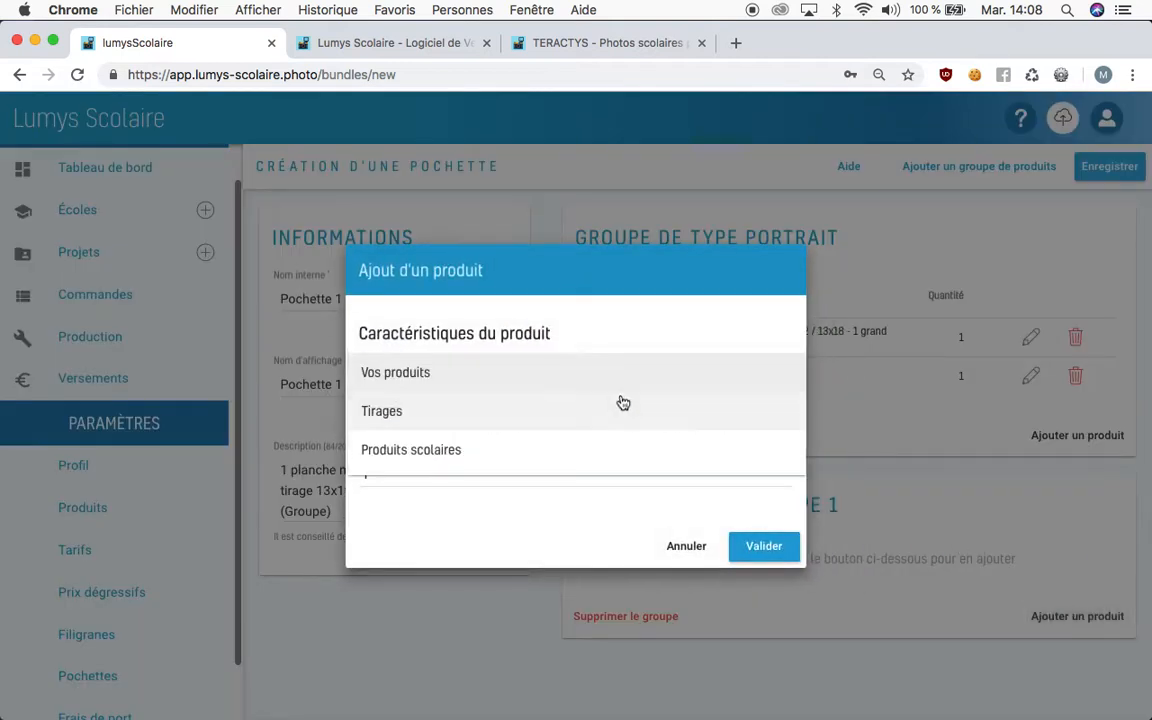
pyautogui.click(610, 412)
pyautogui.click(607, 422)
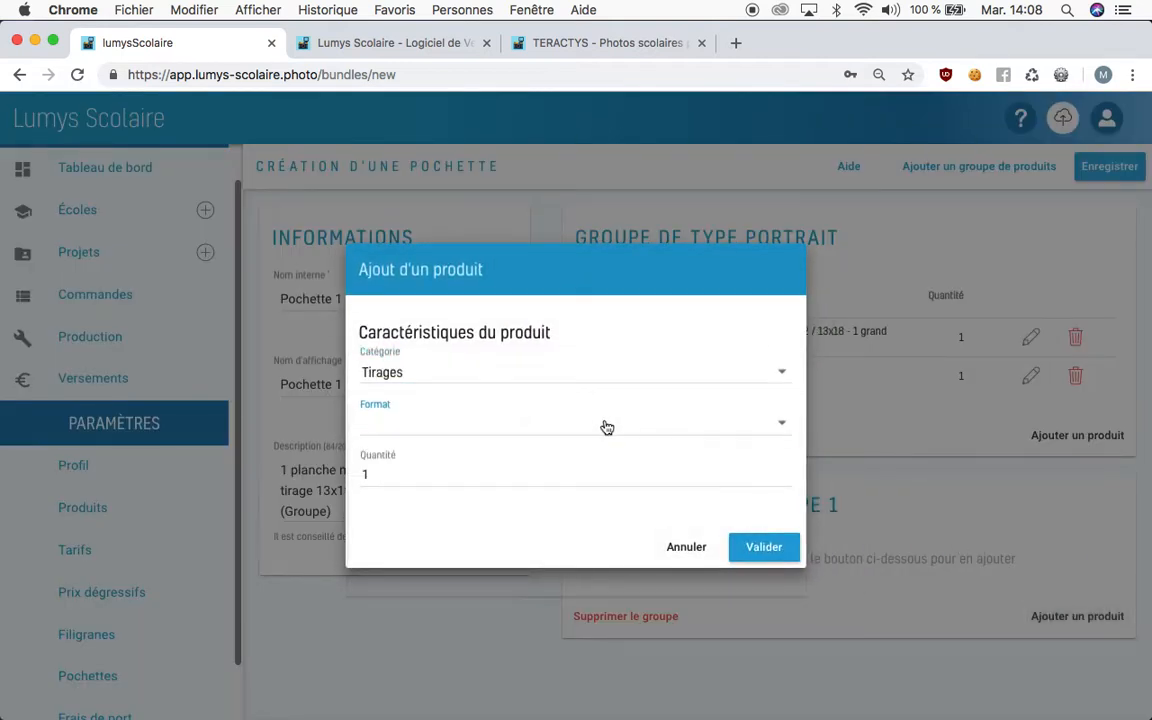
pyautogui.click(620, 587)
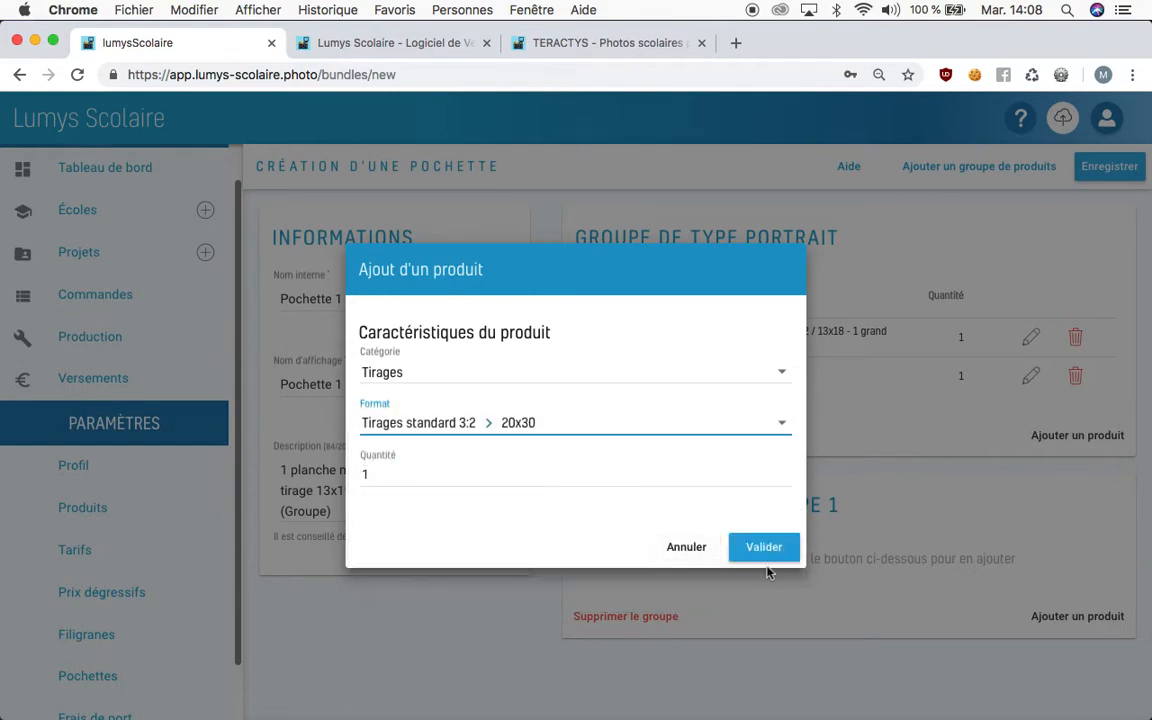
pyautogui.click(762, 548)
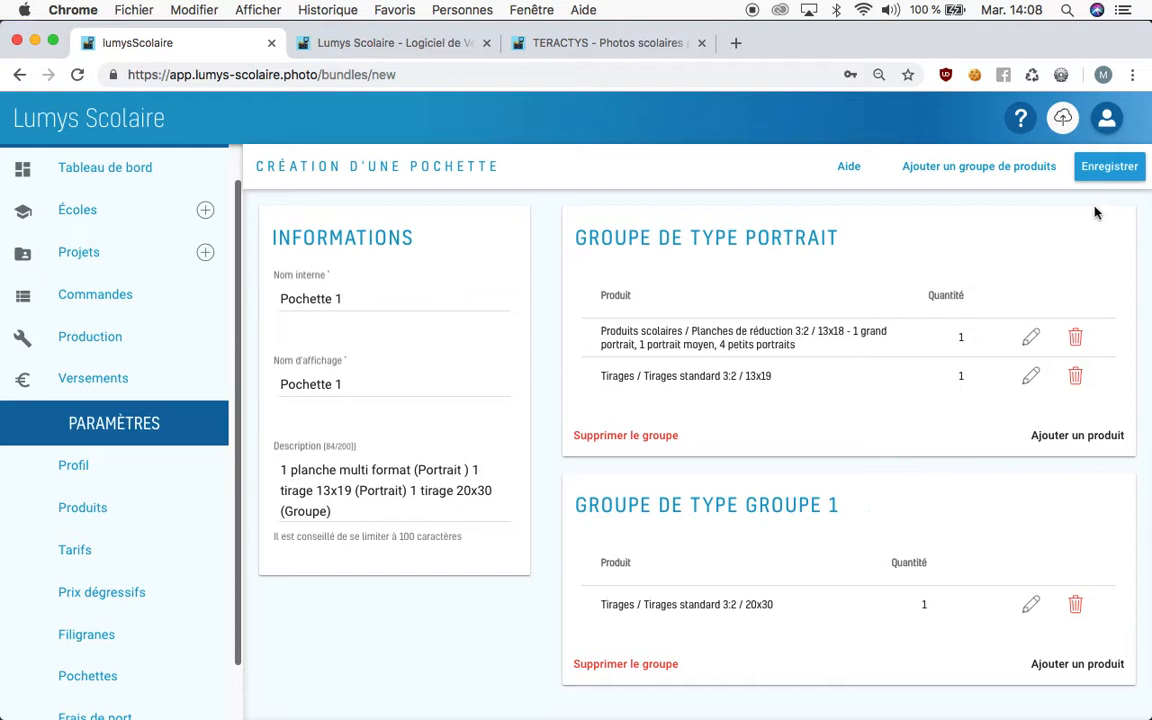
pyautogui.click(1105, 172)
# - Open the pochette pricing in the price profile of the École Sainte Thérèse 2017-2018 project
pyautogui.click(141, 262)
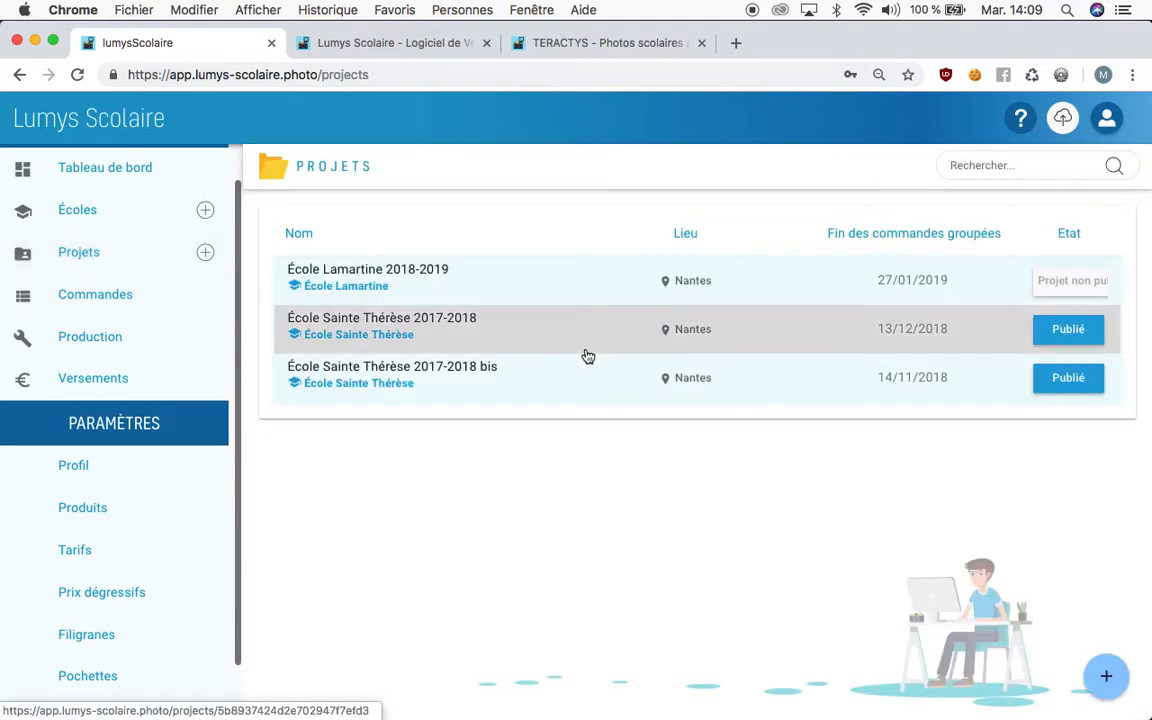
pyautogui.click(588, 356)
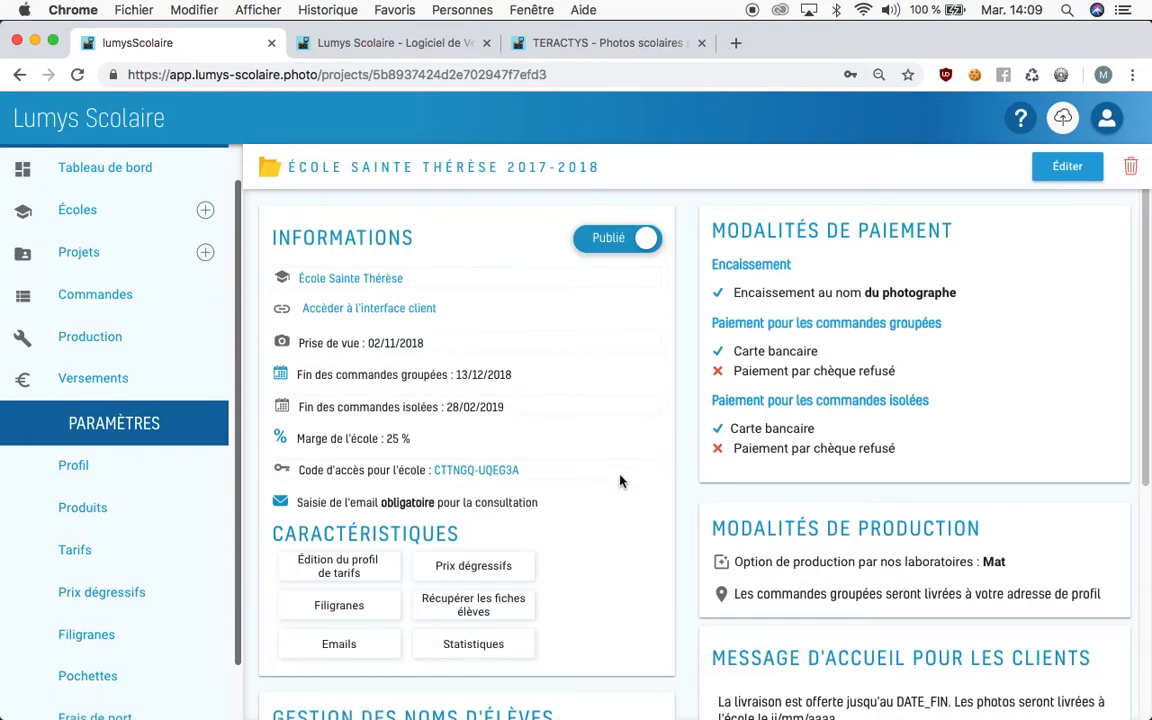
pyautogui.click(357, 565)
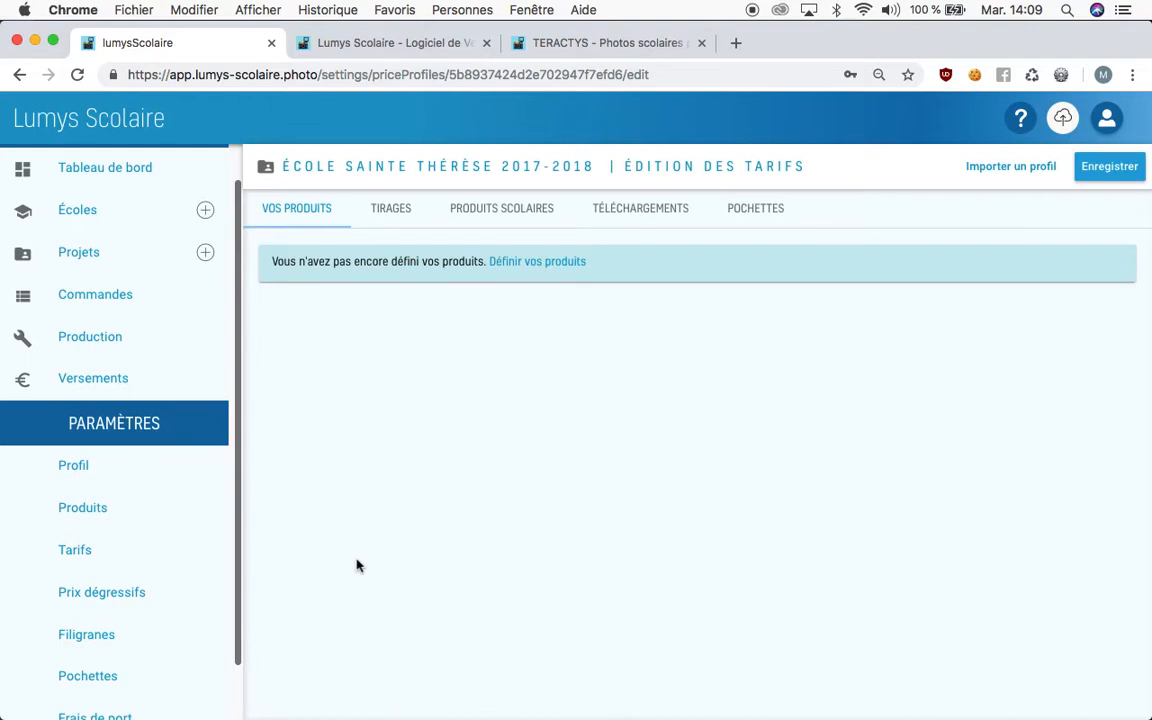
pyautogui.click(735, 224)
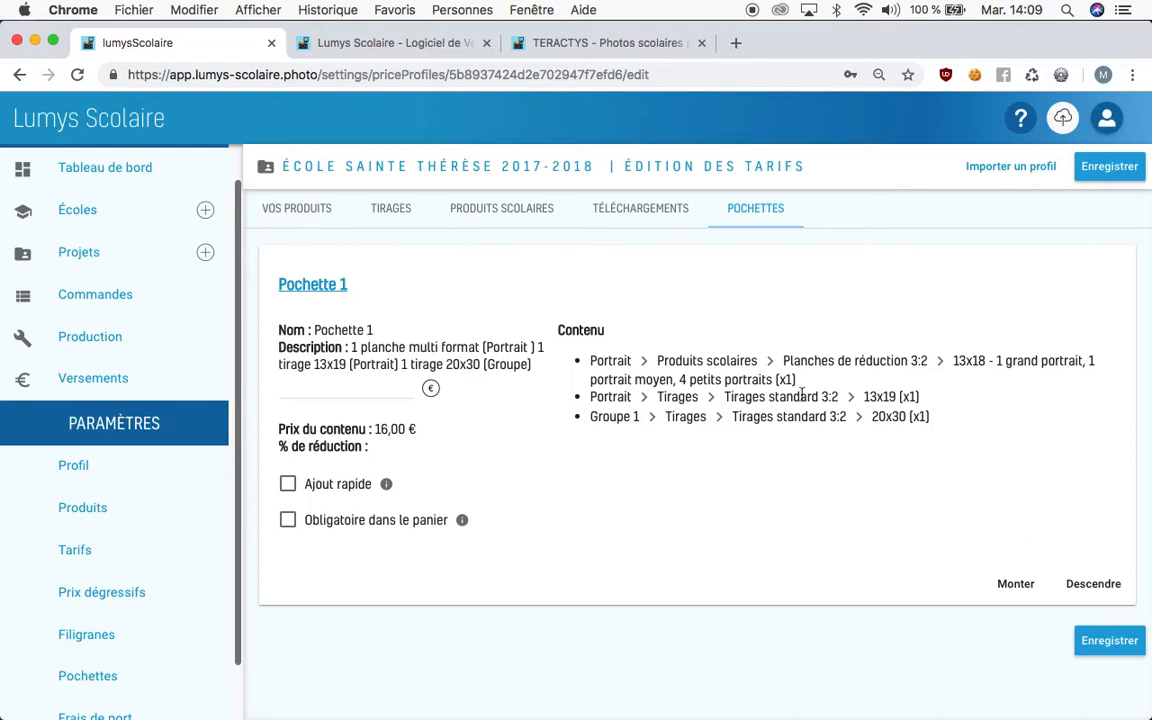
# - Clear the portrait 13x19 price in Tirages standard 3:2 and check how this affects Pochette 1
pyautogui.click(391, 206)
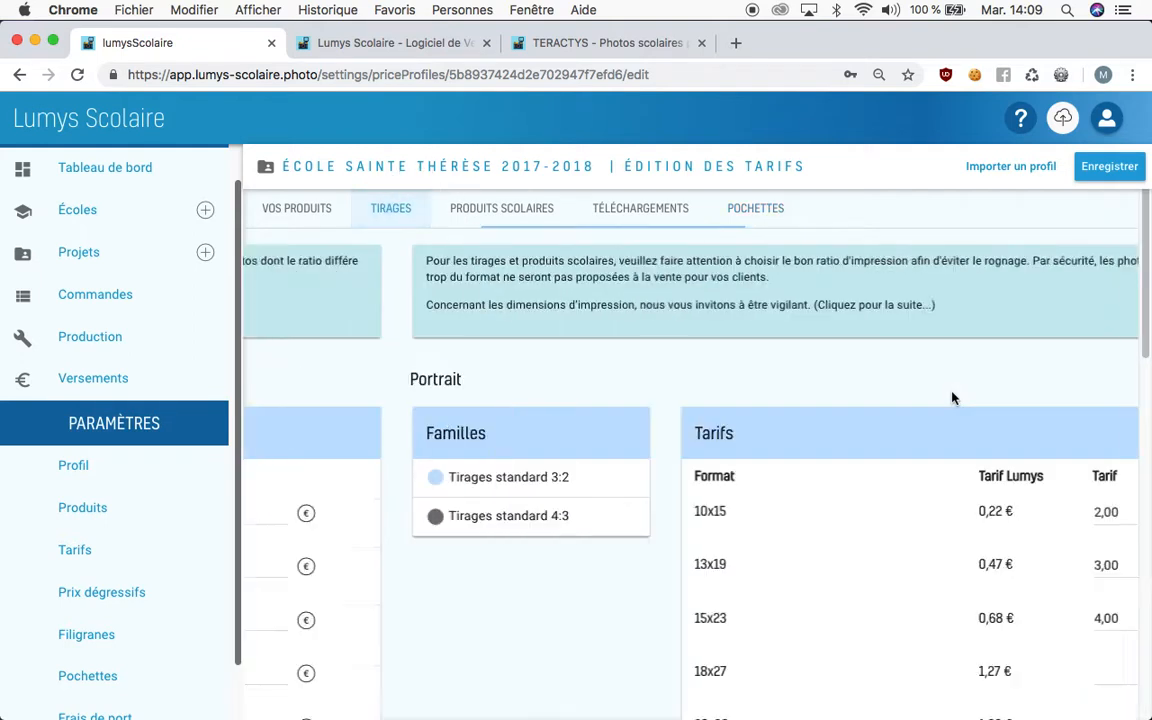
pyautogui.doubleClick(975, 566)
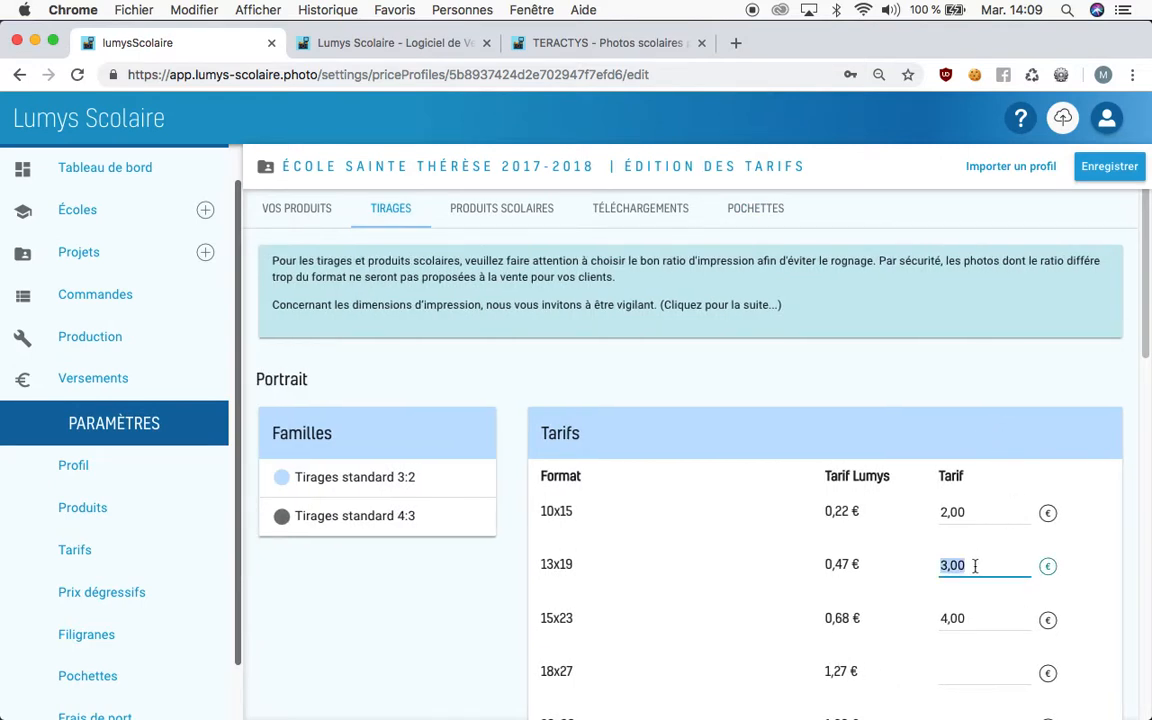
pyautogui.press('BackSpace')
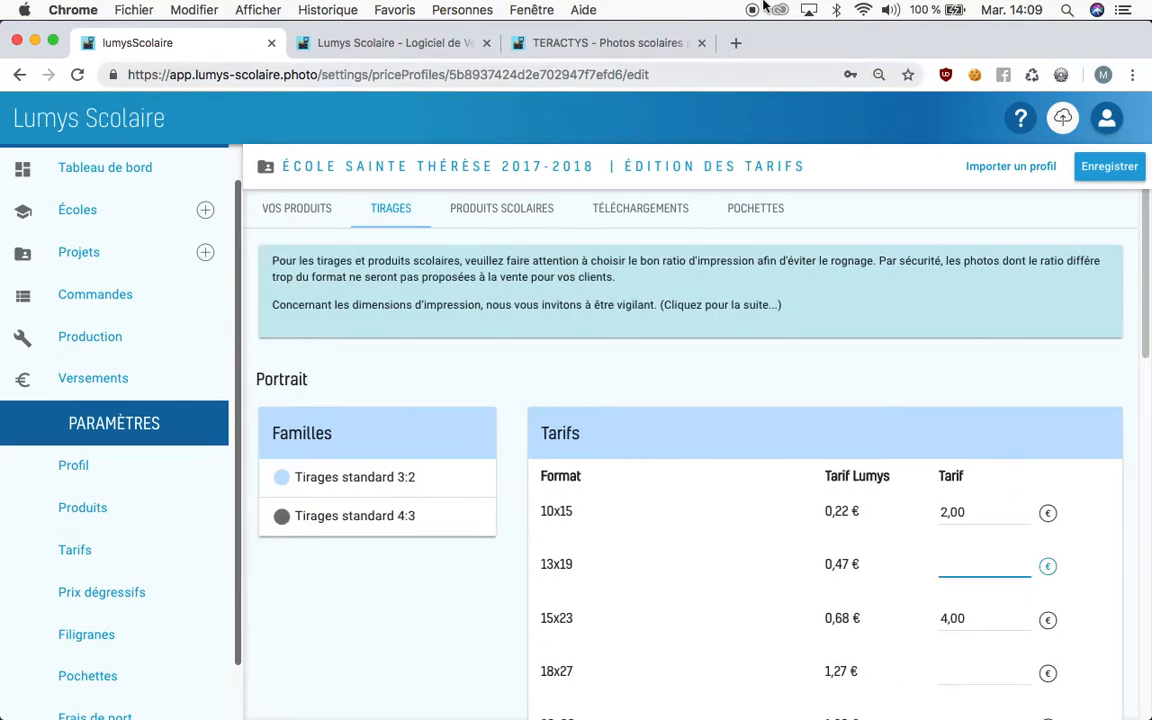
pyautogui.click(757, 209)
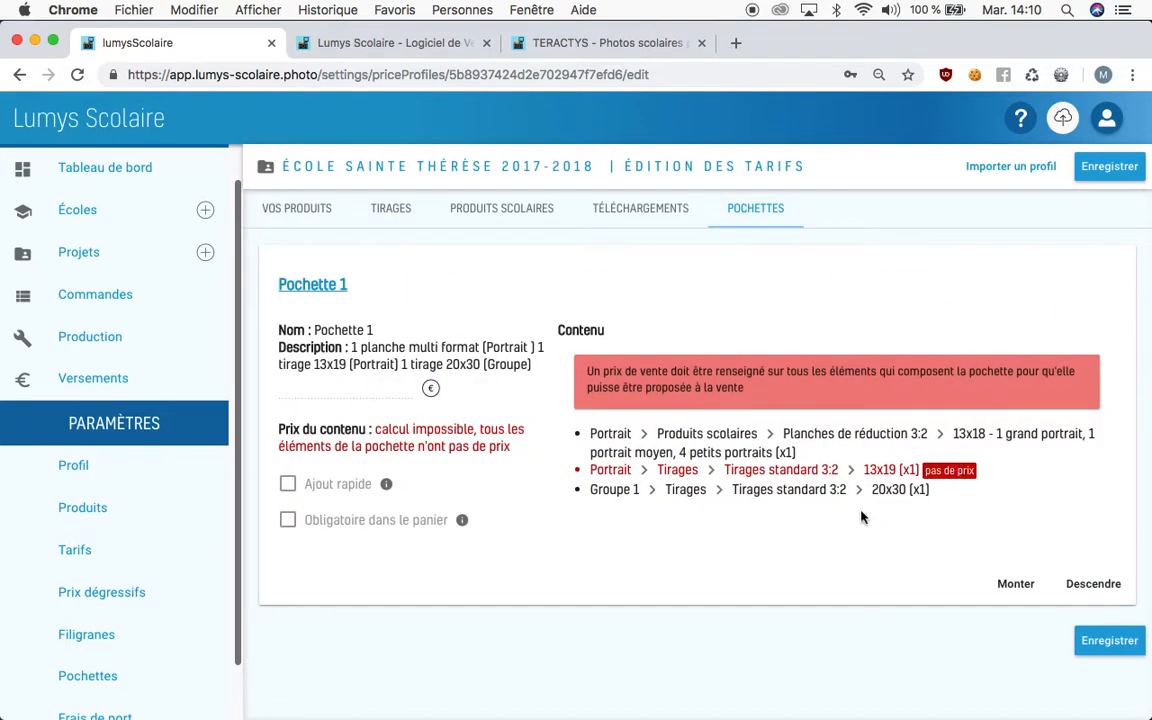
# - Set the portrait 13x19 price in Tirages standard 3:2 to 3 € and return to the Pochette 1 pricing
pyautogui.click(389, 208)
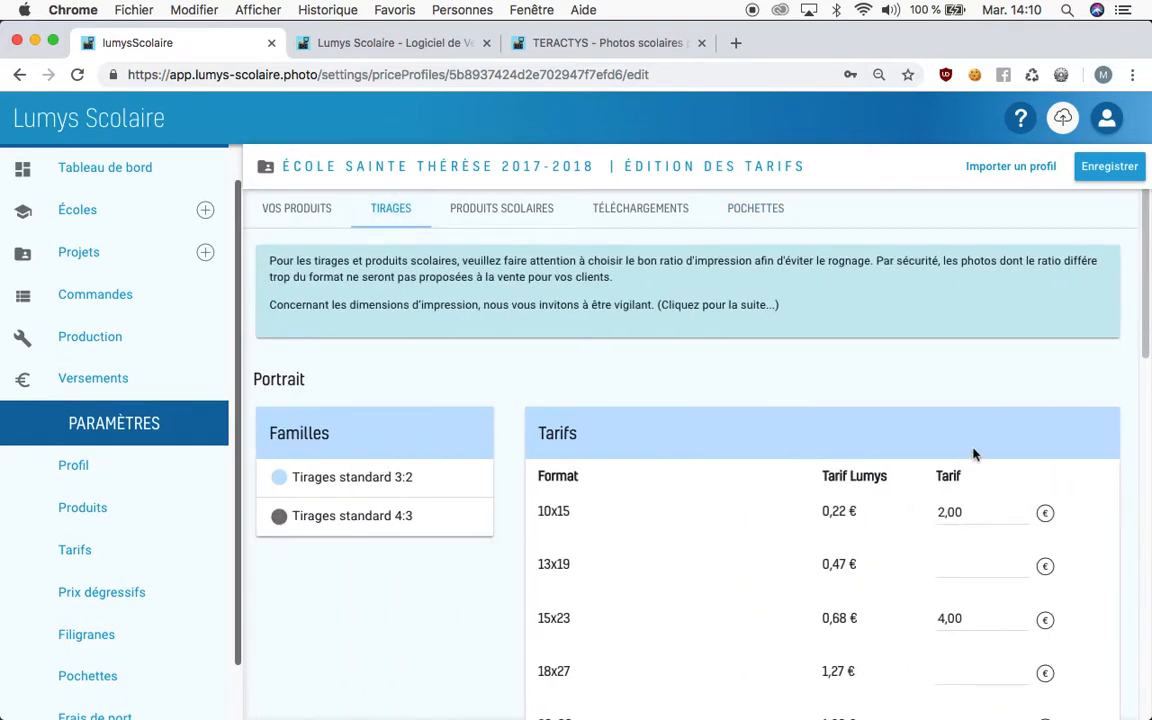
pyautogui.click(950, 575)
pyautogui.write('3')
pyautogui.click(740, 210)
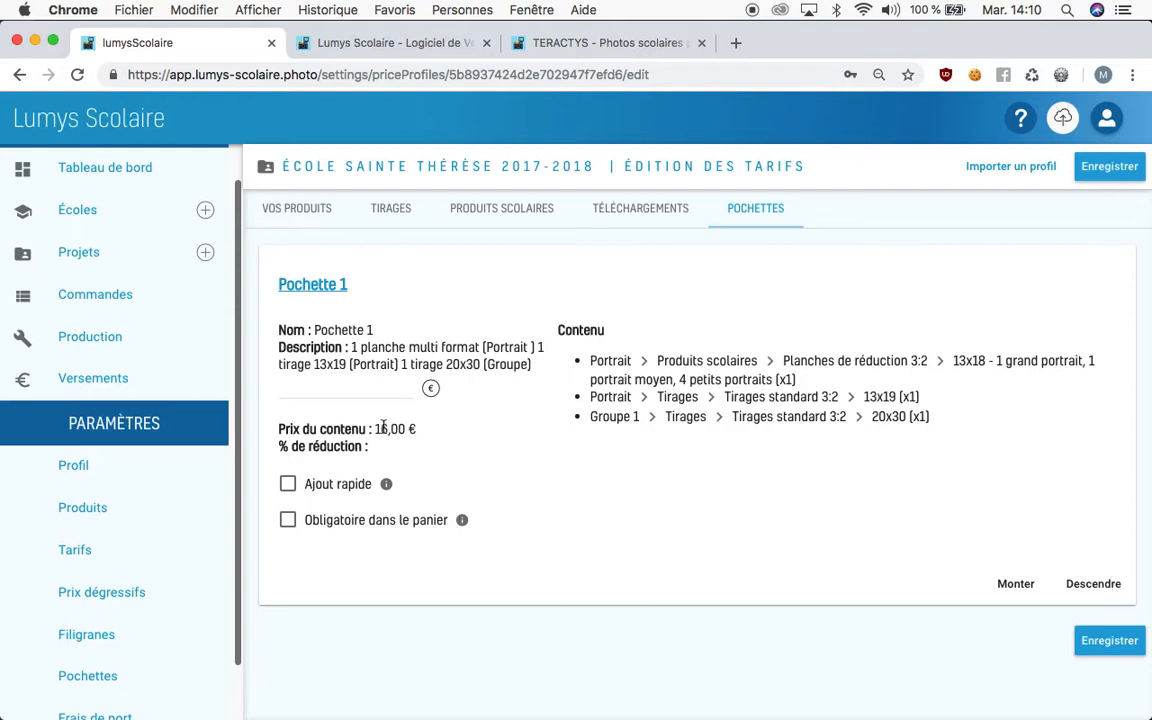
# - Set the selling price of Pochette 1 to 14 € and enable its Ajout rapide option
pyautogui.click(357, 388)
pyautogui.write('14')
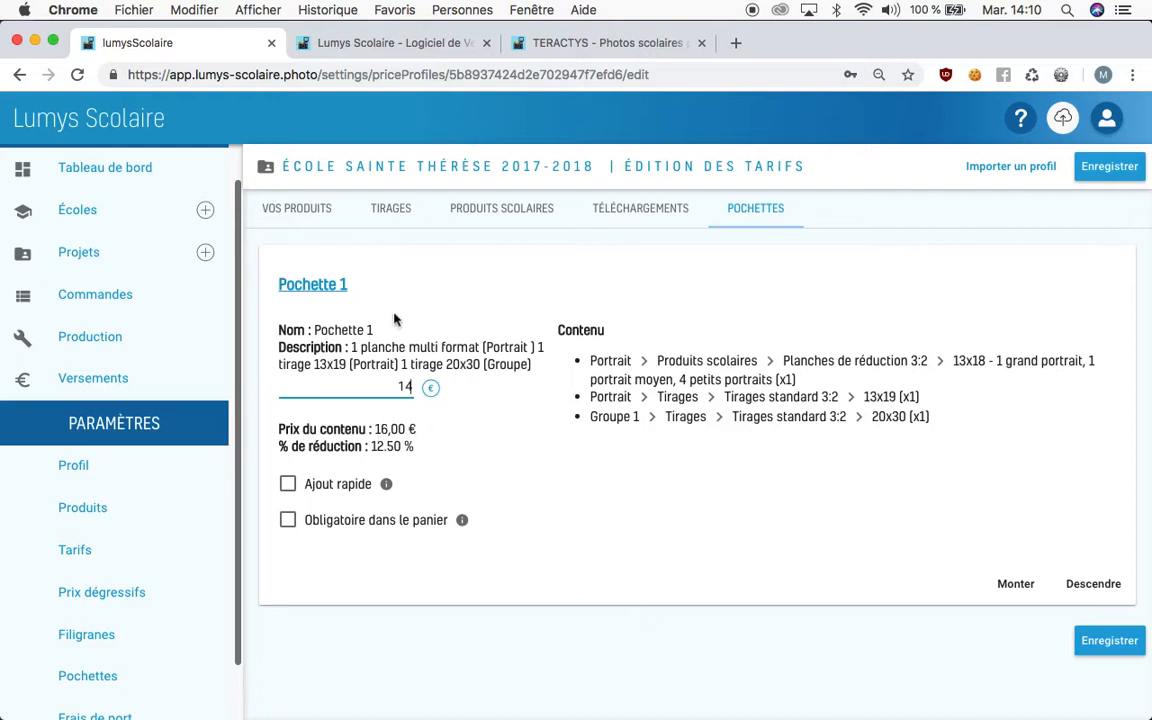
pyautogui.click(573, 410)
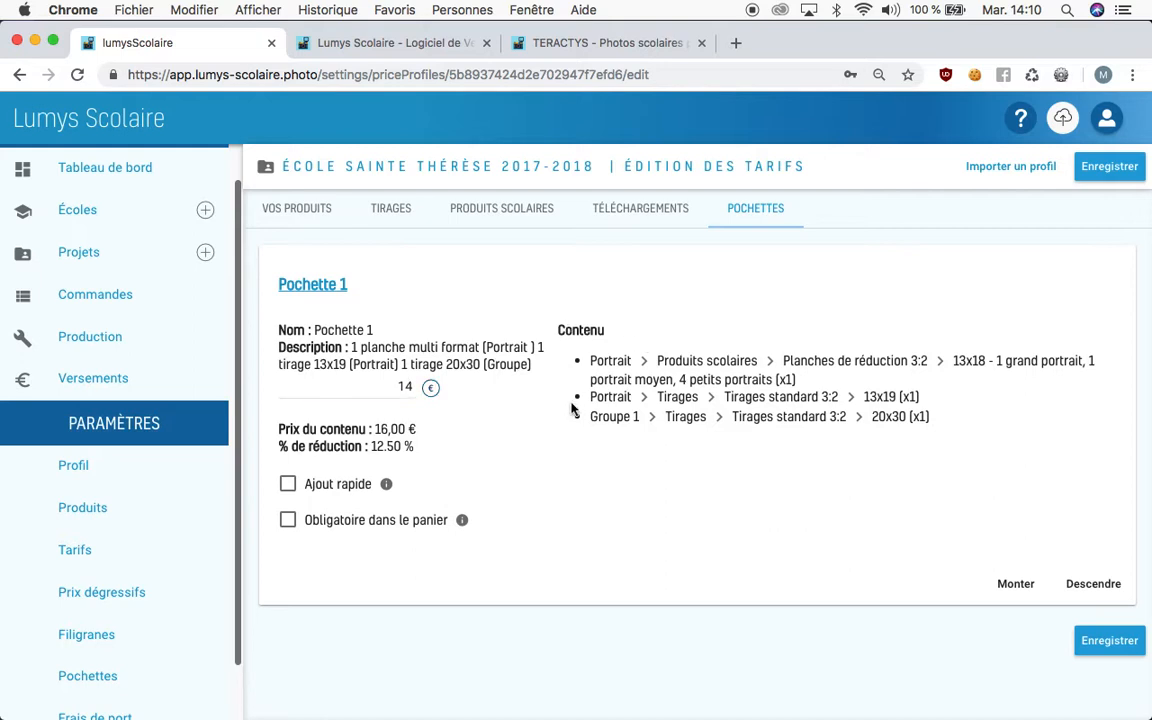
pyautogui.click(358, 491)
# - Switch to the example client shop, add Pochette 1 for the colour portrait to the cart, and open the cart
pyautogui.click(597, 42)
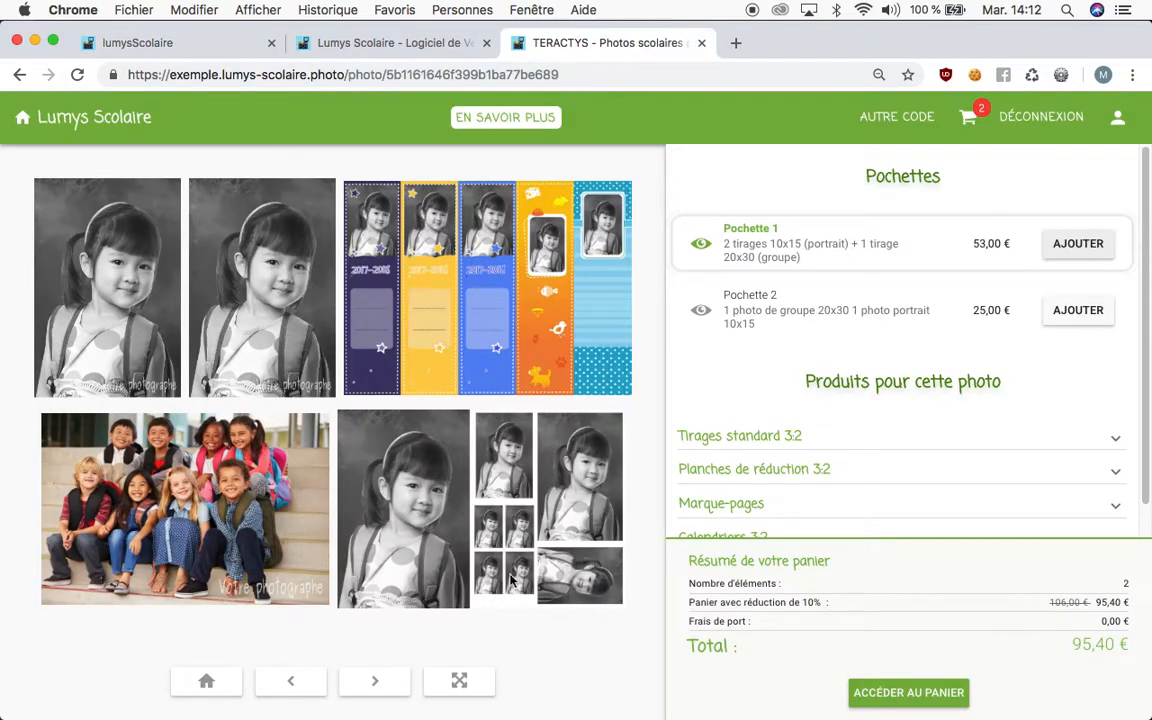
pyautogui.click(210, 684)
pyautogui.click(622, 415)
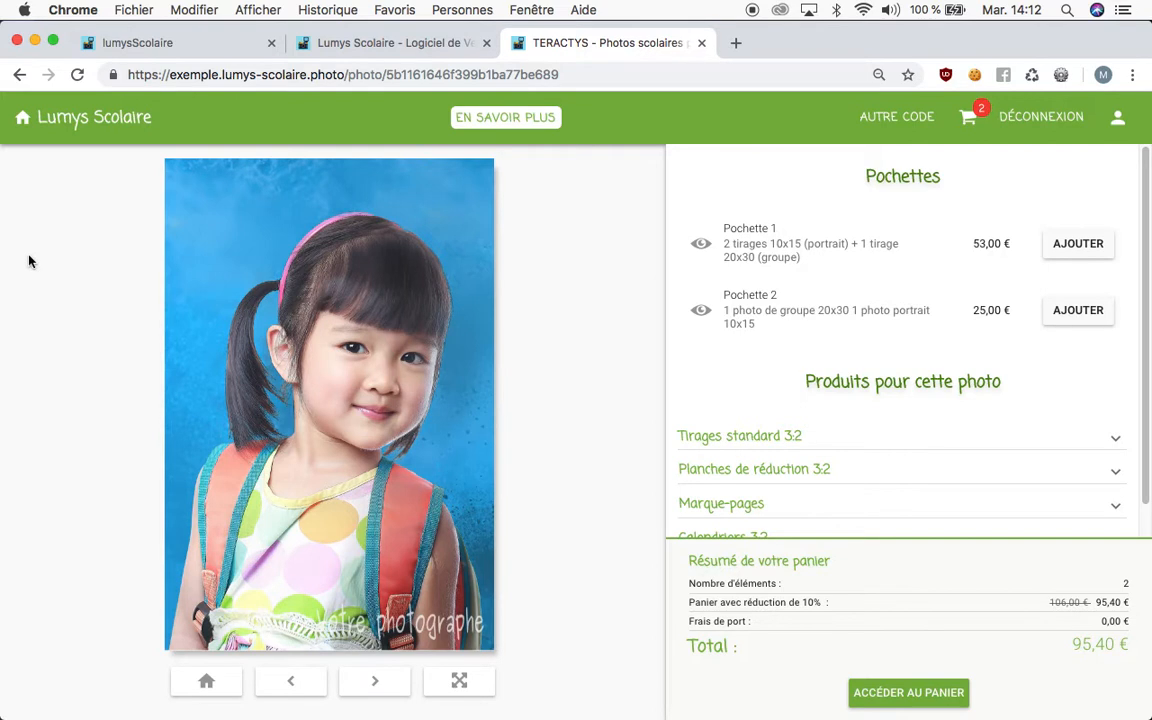
pyautogui.click(1074, 243)
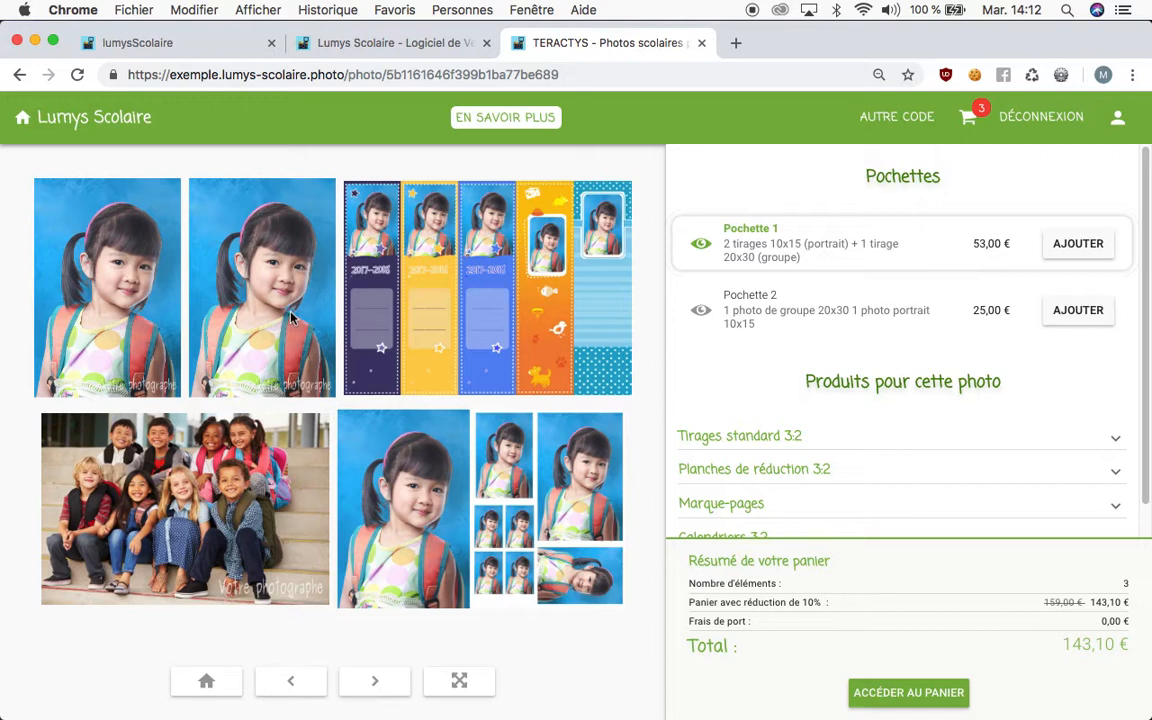
pyautogui.click(886, 690)
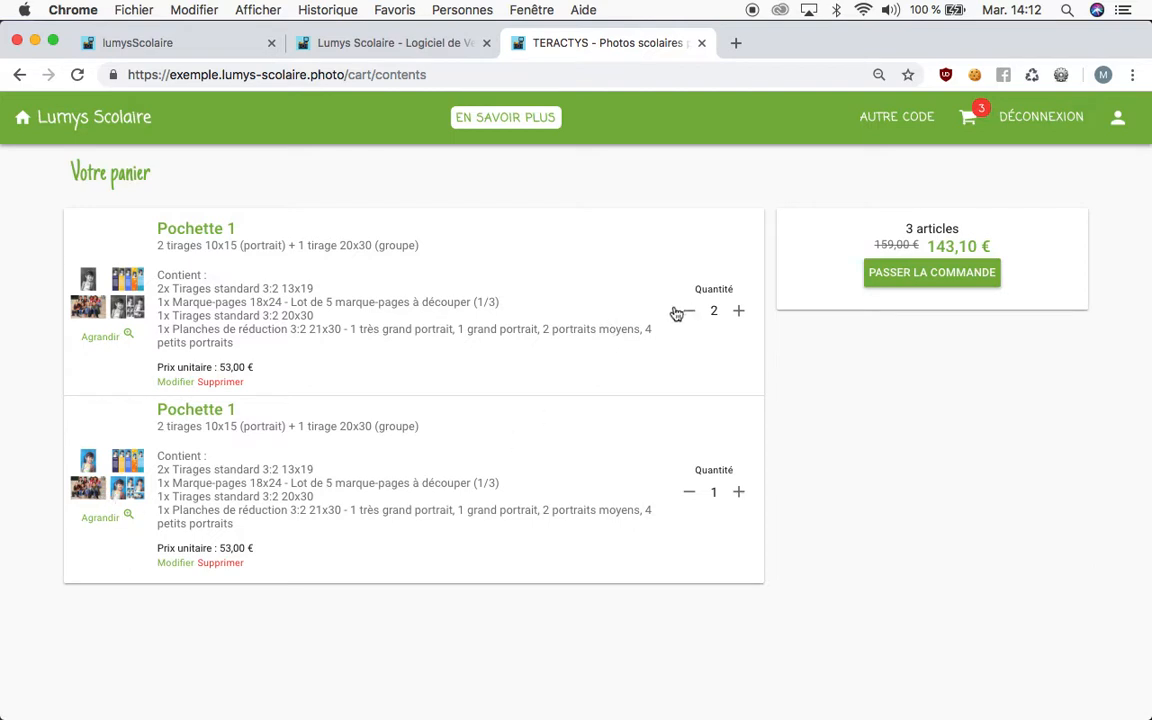
# - Modify the second Pochette 1 in the cart, choosing the black-and-white portrait for its Tirages standard 3:2 13x19 prints
pyautogui.click(179, 563)
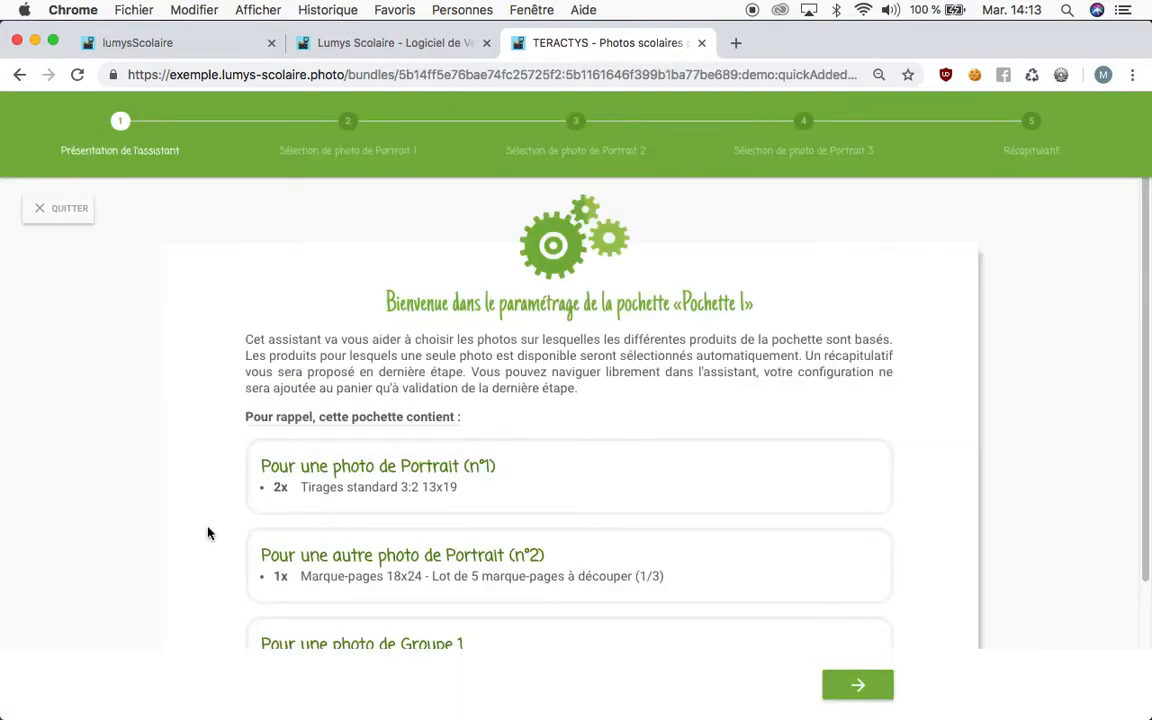
pyautogui.scroll(-1, 345, 470)
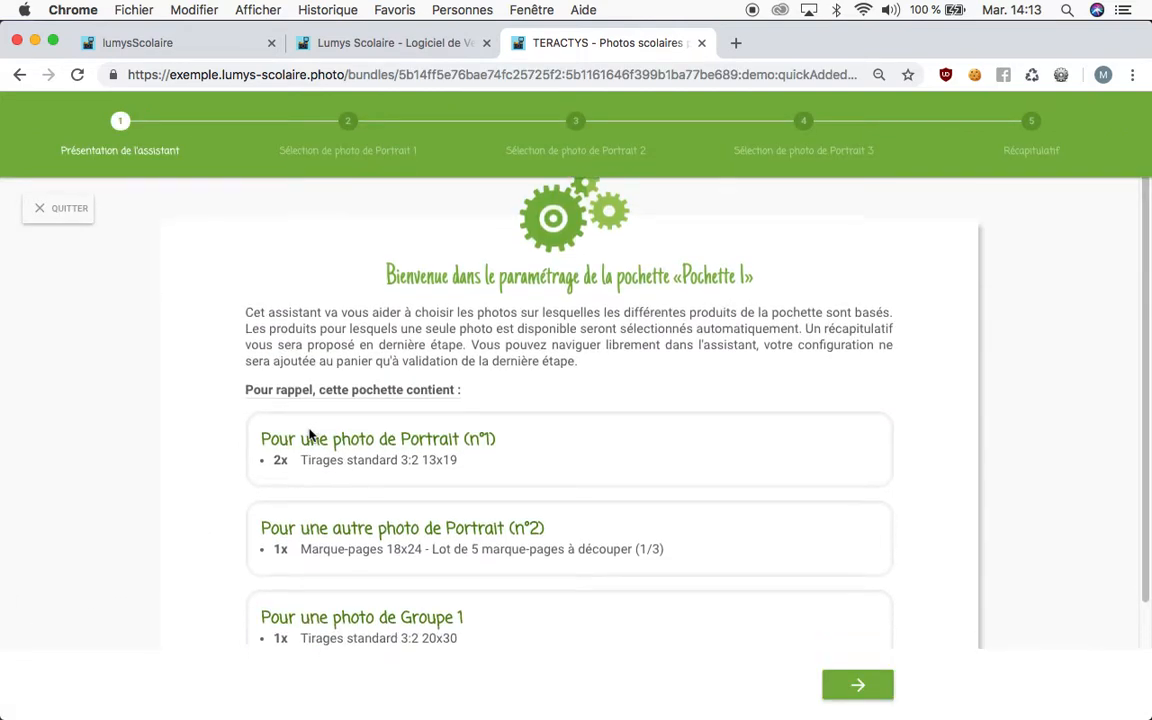
pyautogui.scroll(-5, 340, 457)
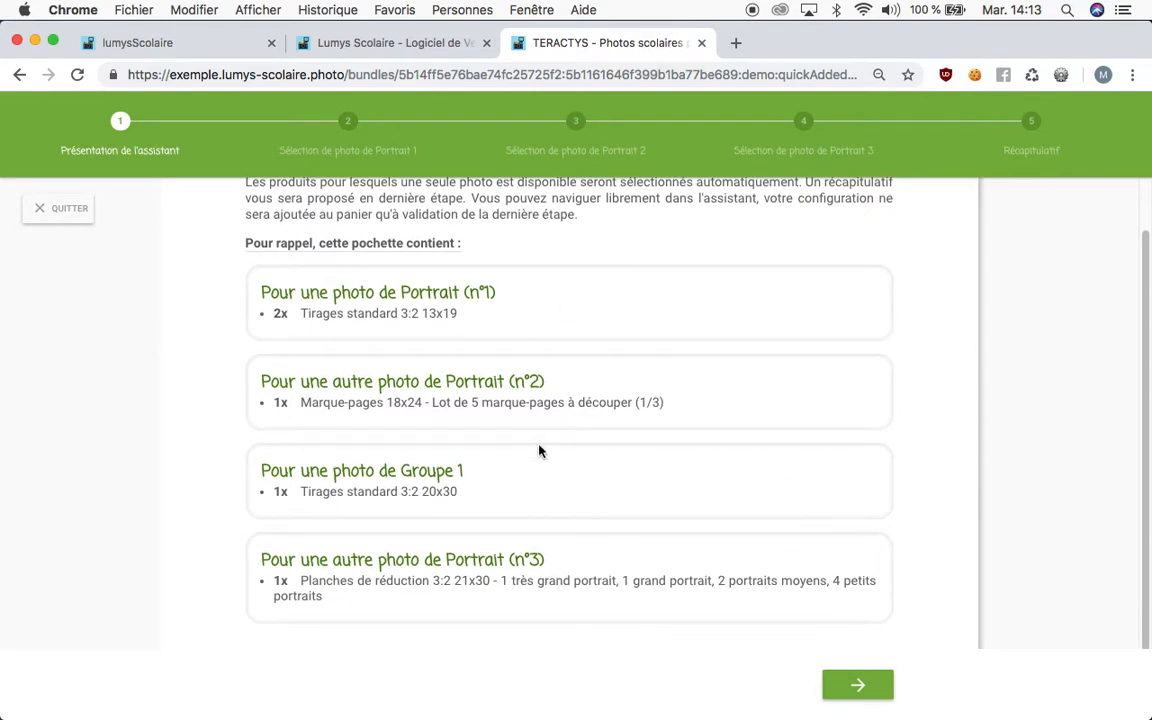
pyautogui.click(864, 688)
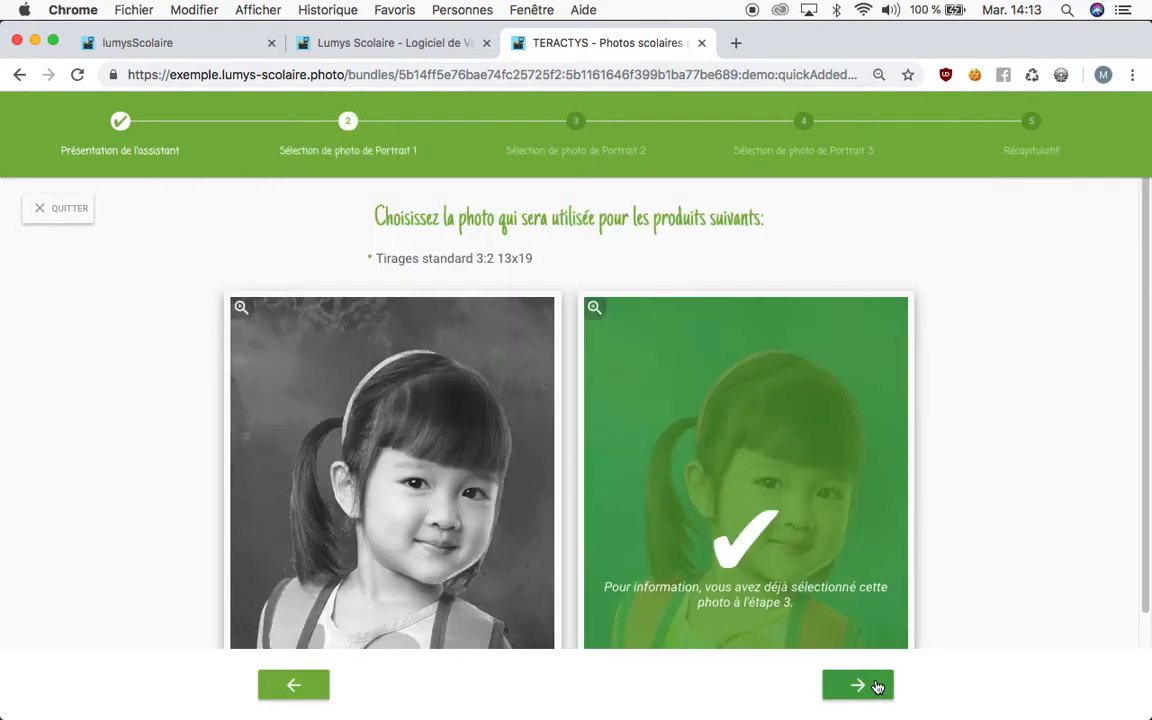
pyautogui.scroll(-1, 738, 531)
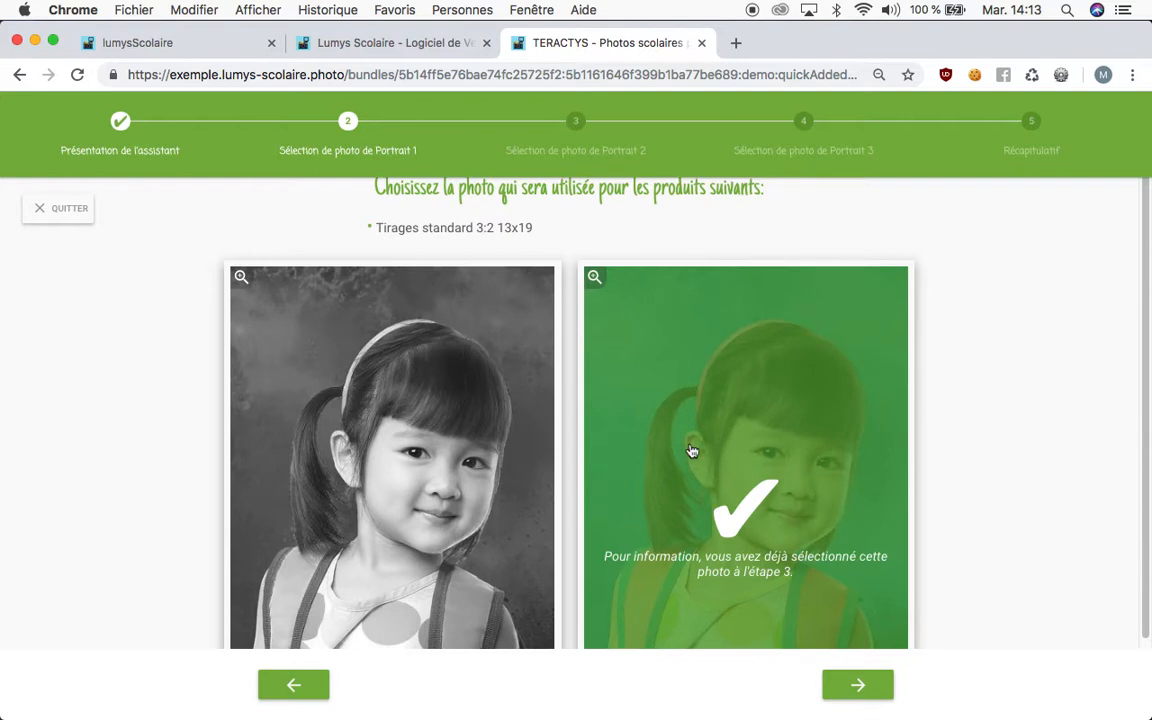
pyautogui.click(430, 512)
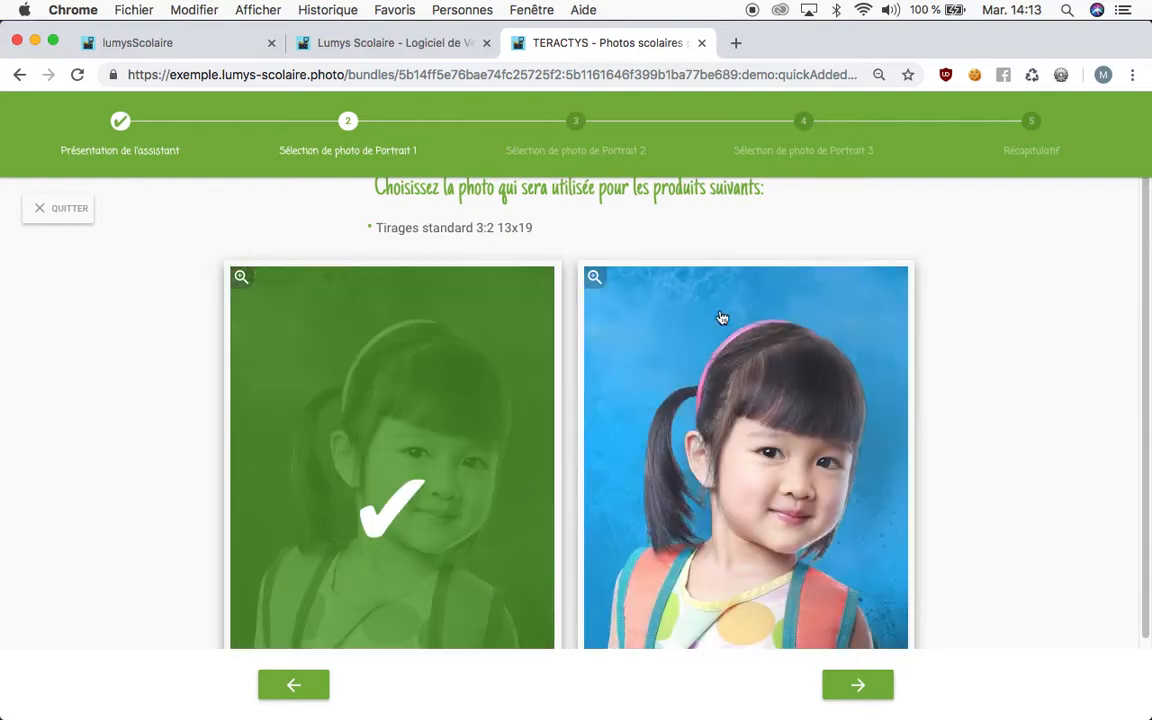
# - Switch back to the project's price profile and make Pochette 1 mandatory in the cart
pyautogui.click(224, 44)
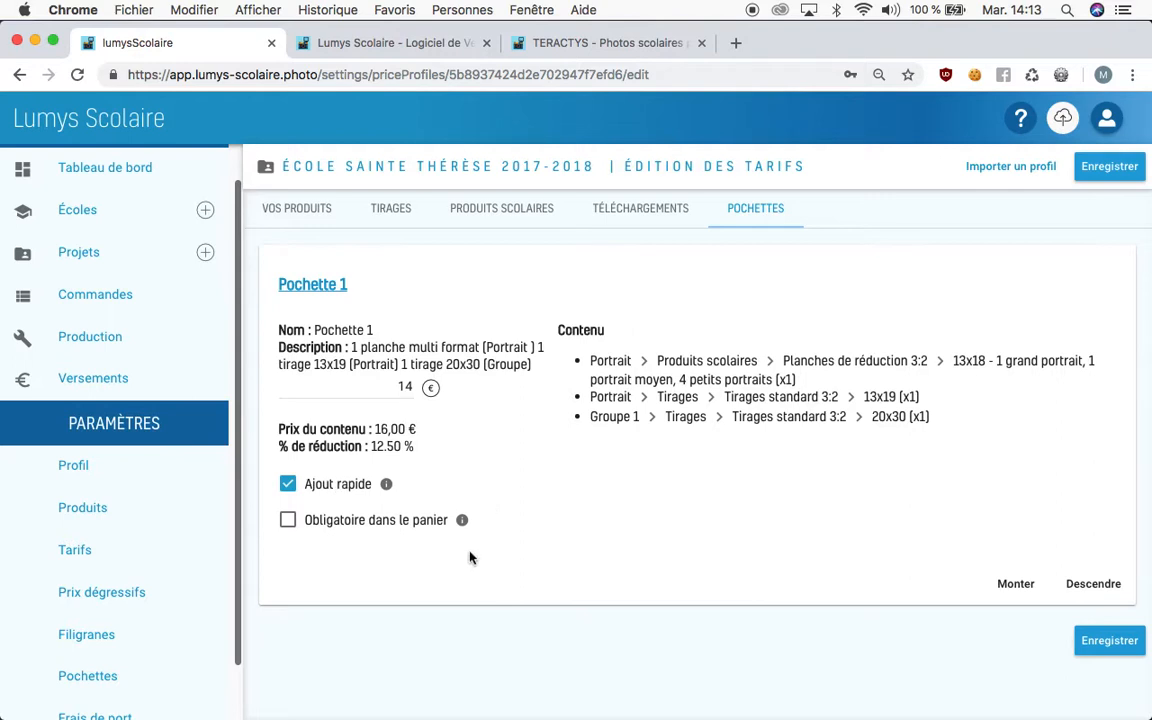
pyautogui.click(345, 526)
# - Return to the client shop, quit the pochette assistant, and view the pochettes offered for the colour portrait
pyautogui.click(533, 50)
pyautogui.click(70, 206)
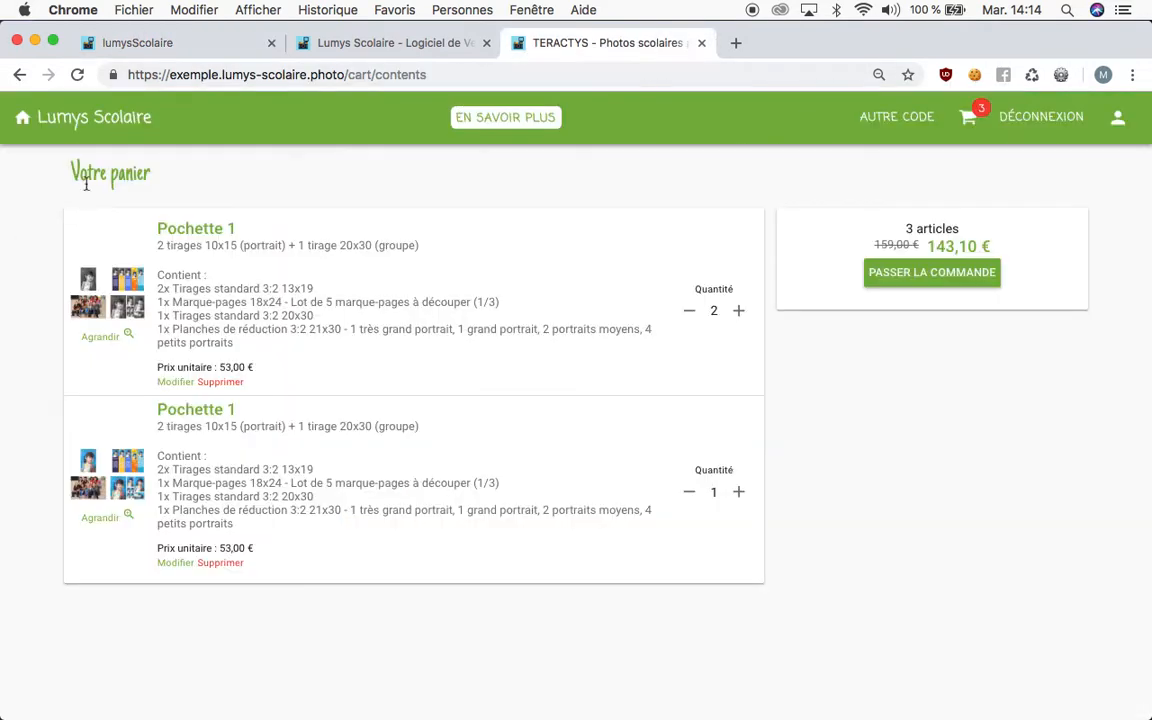
pyautogui.click(82, 118)
pyautogui.click(728, 378)
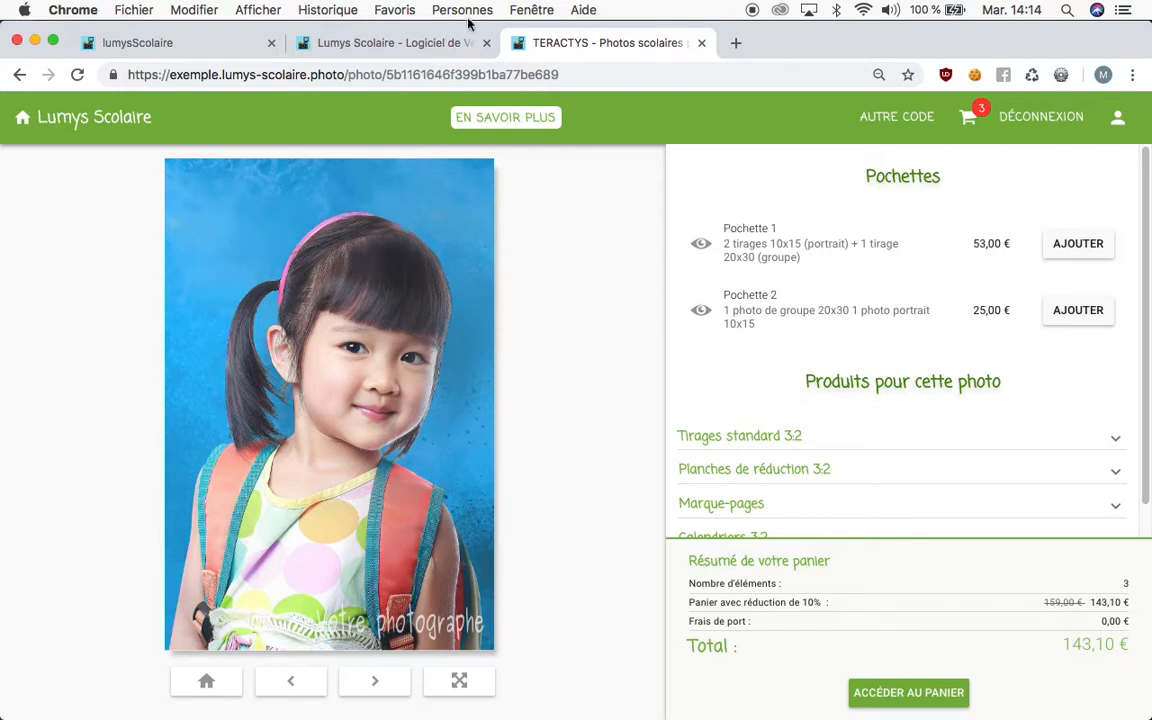
# - Switch to the Lumys Scolaire administration, review Pochette 1 from the pochette list, and return to the list
pyautogui.click(90, 44)
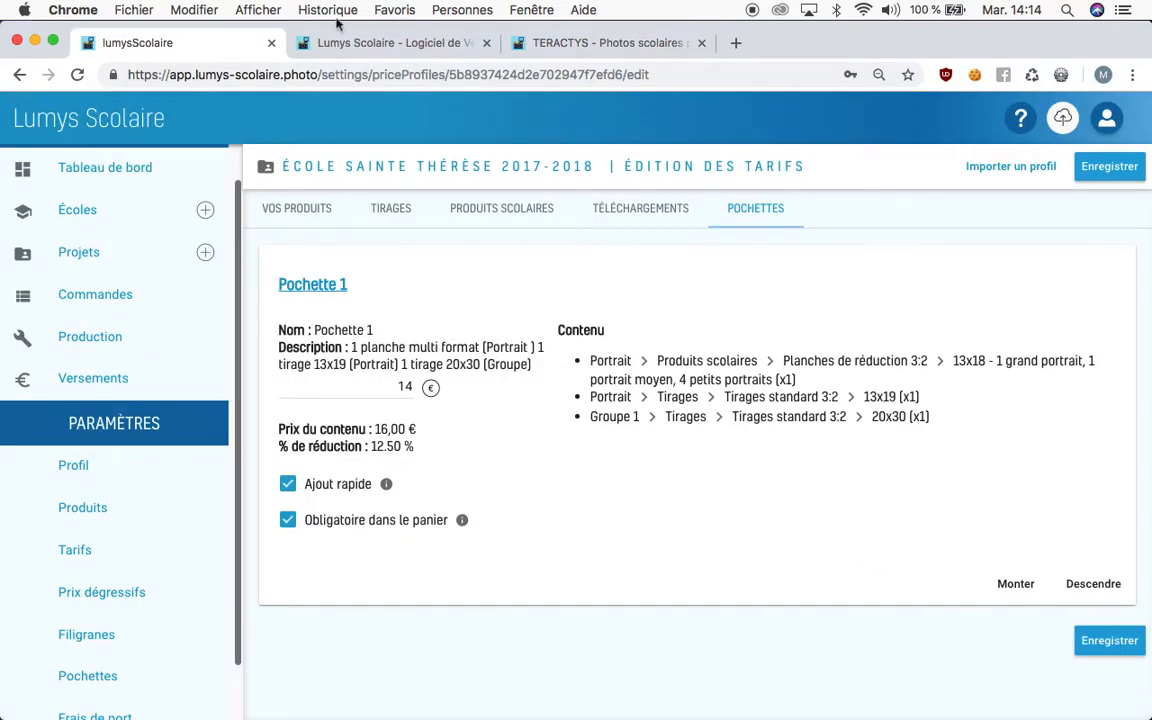
pyautogui.click(145, 679)
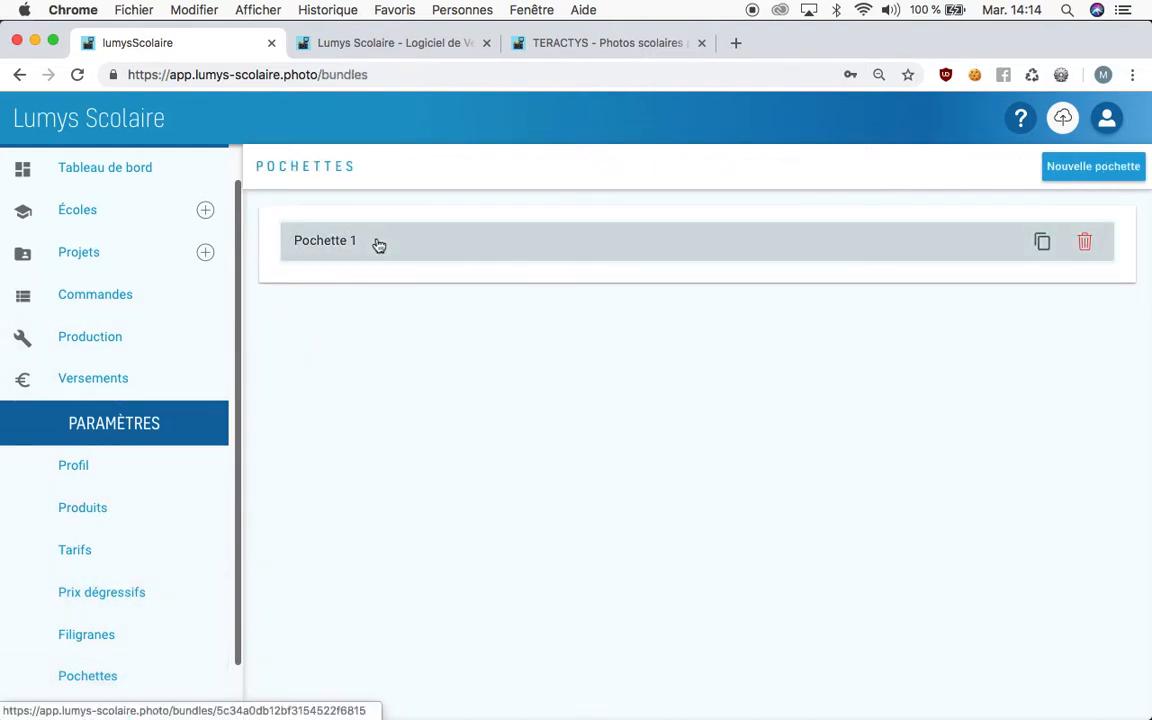
pyautogui.click(379, 245)
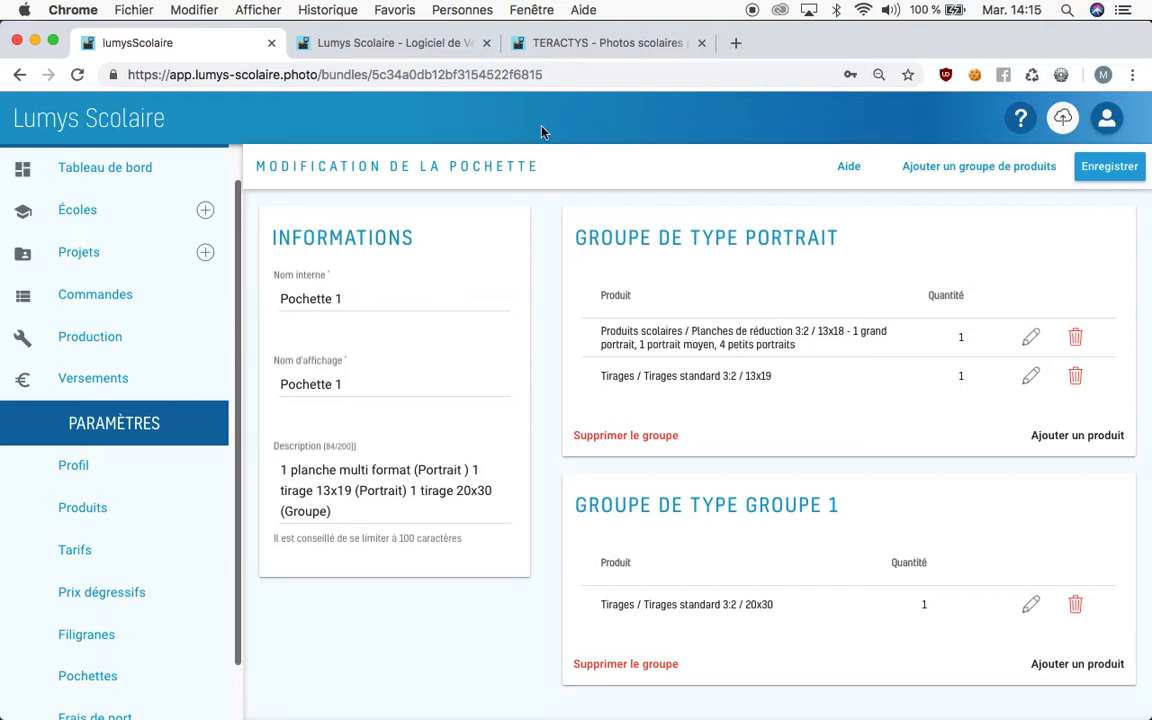
pyautogui.click(20, 77)
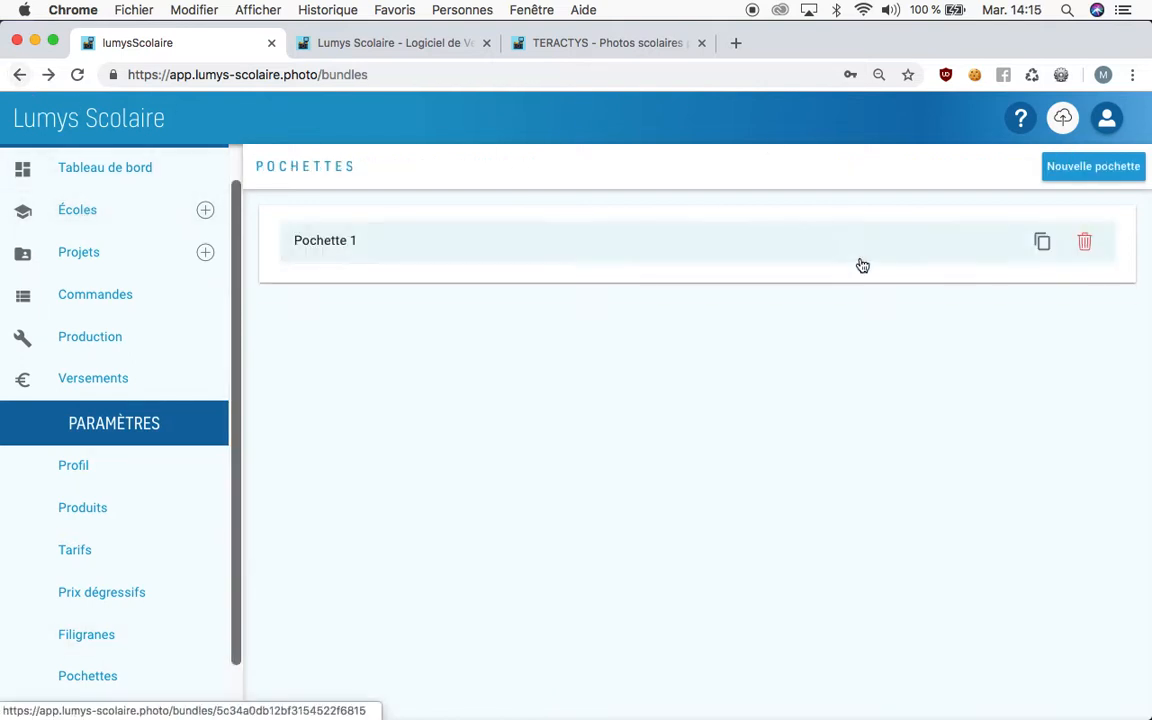
# - Create a new pochette with both the internal name and the display name set to "Pochette 2"
pyautogui.click(1046, 166)
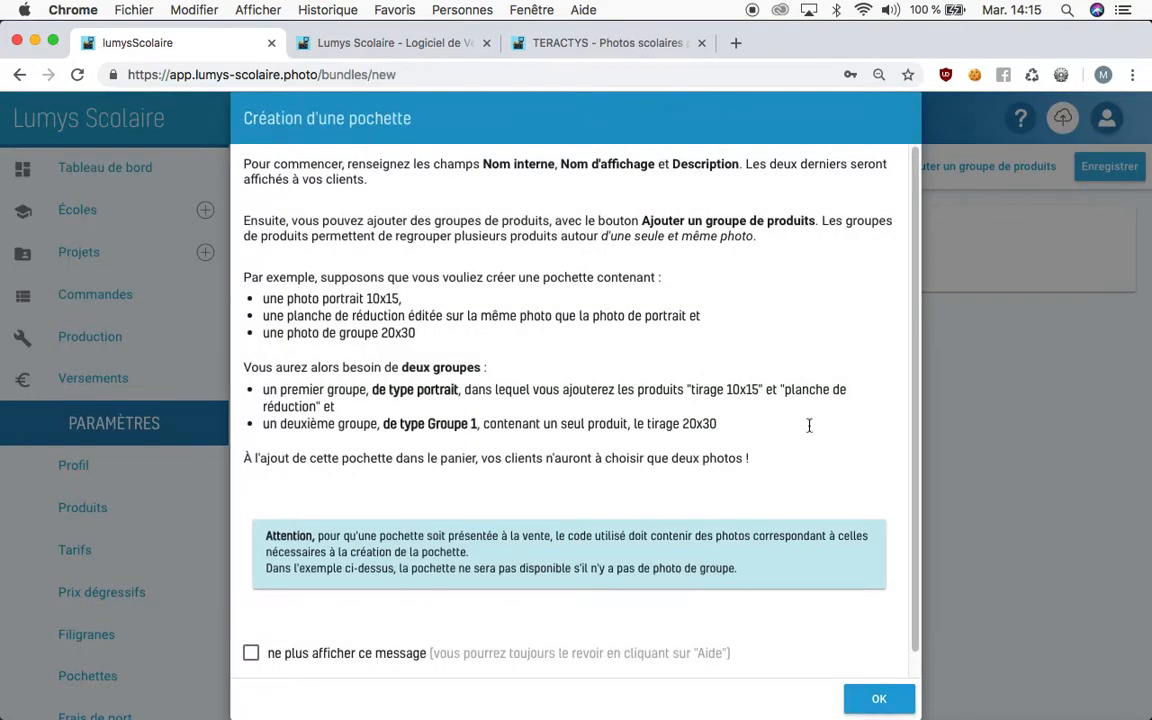
pyautogui.click(876, 696)
pyautogui.click(481, 295)
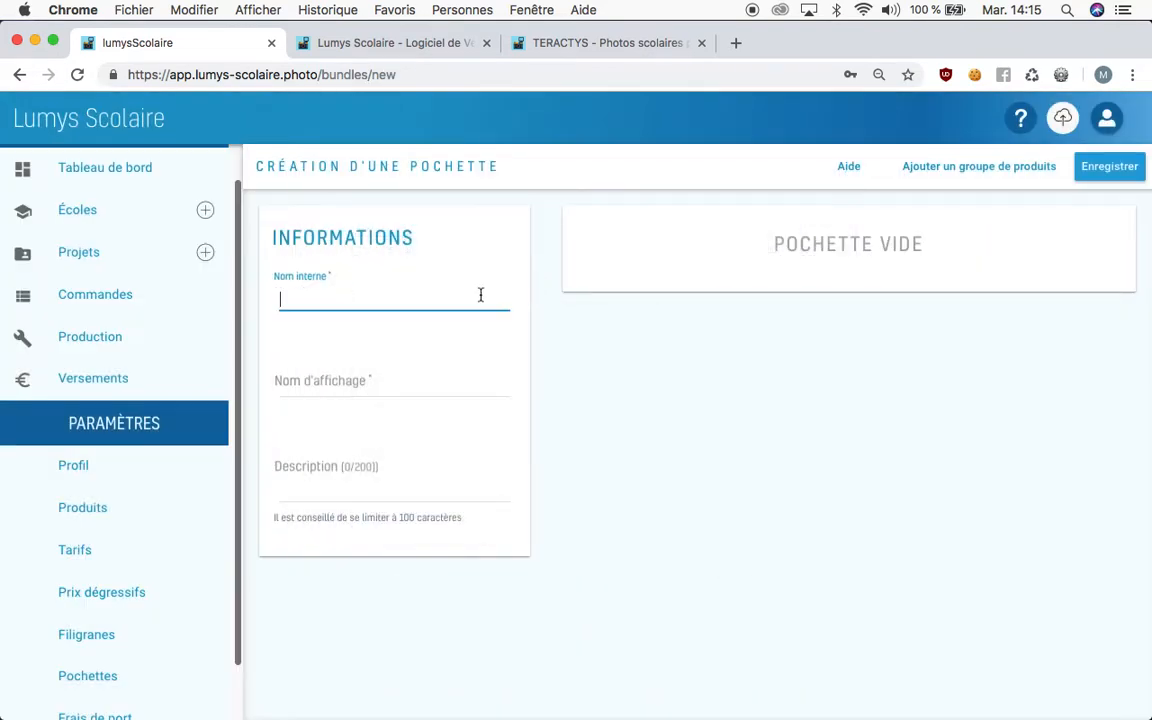
pyautogui.write('Pochette 2')
pyautogui.press('Tab')
pyautogui.write('Pochette')
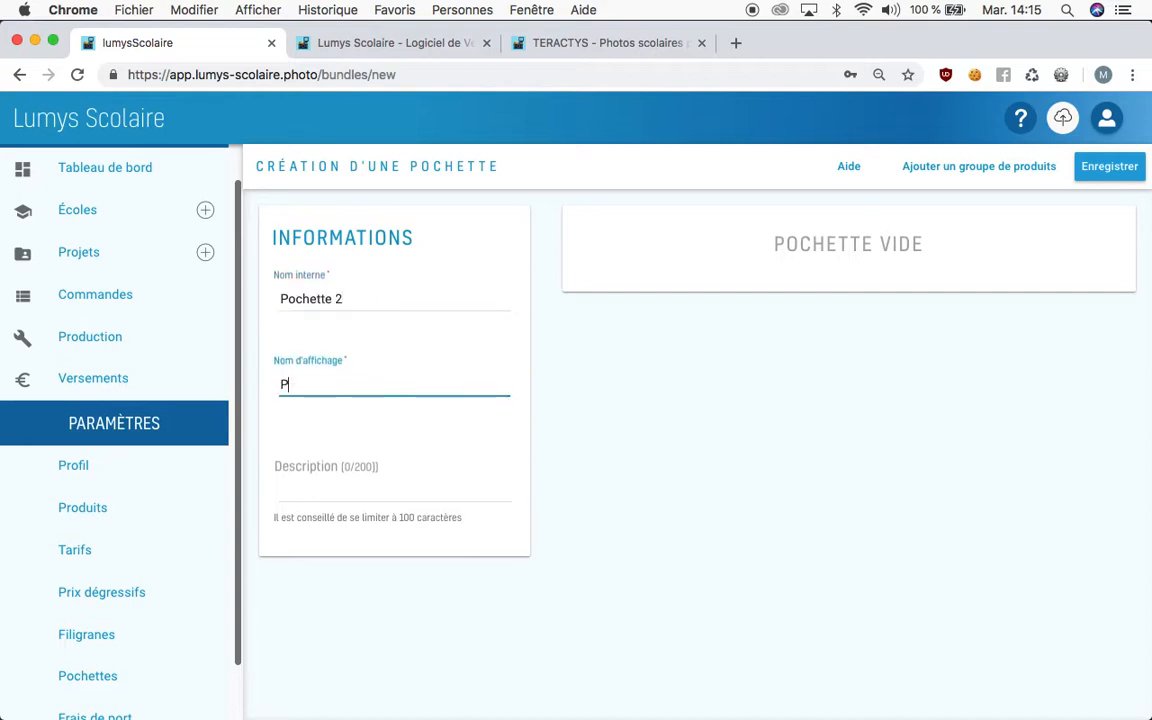
# - Enter the pochette description "1 planche multi format (Portrait) 1 tirage 13x19 (Portrait et 1 tirage 20x30 (Groupe)"
pyautogui.press('Tab')
pyautogui.write('1 planche ulti format (Portrait) 1 ti')
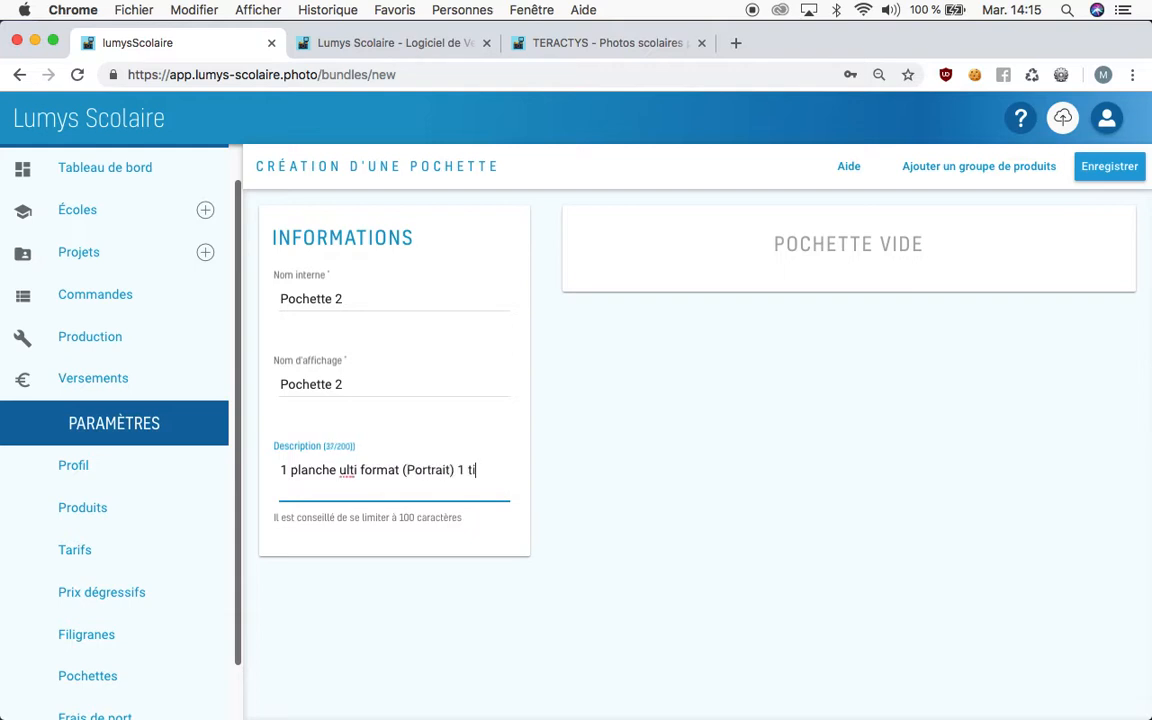
pyautogui.write('rage 13x19 (Portrait et 1 tiragirage 20x30 (Gourpe)')
pyautogui.press('BackSpace')
pyautogui.press('BackSpace')
pyautogui.press('BackSpace')
pyautogui.press('BackSpace')
pyautogui.press('BackSpace')
pyautogui.press('BackSpace')
pyautogui.write('roupe=m')
pyautogui.click(841, 417)
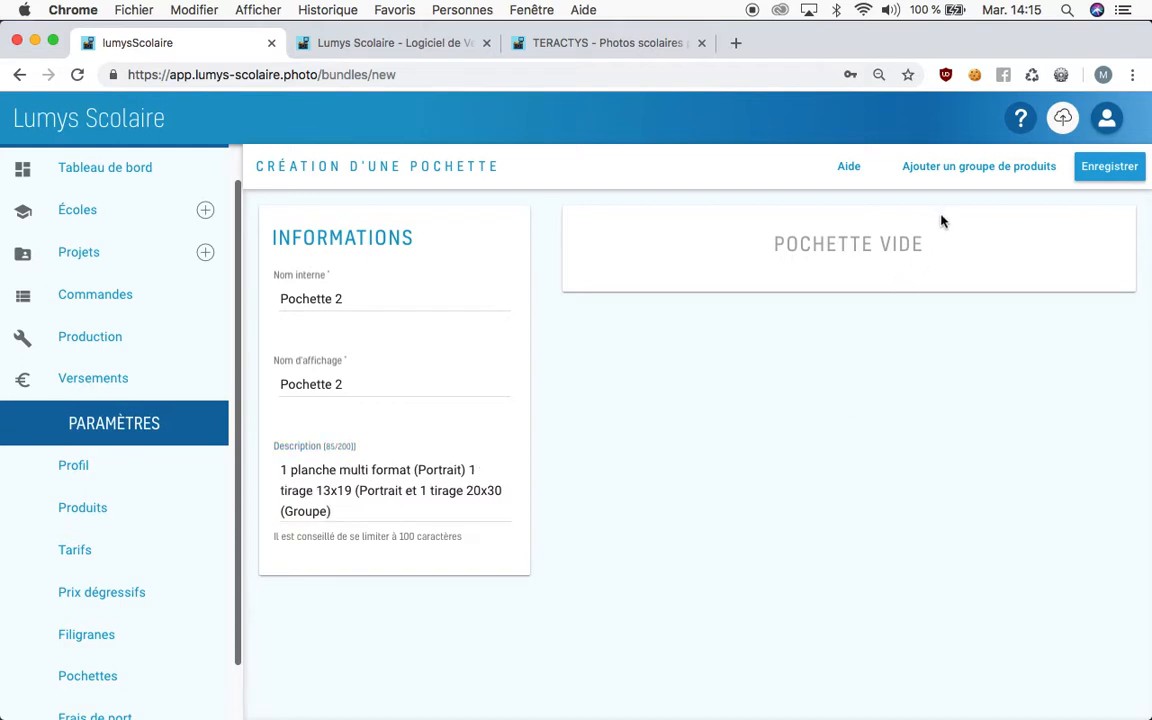
# - Add a product group of type Portrait and insert the missing closing parenthesis after the second "Portrait" in the description
pyautogui.click(963, 172)
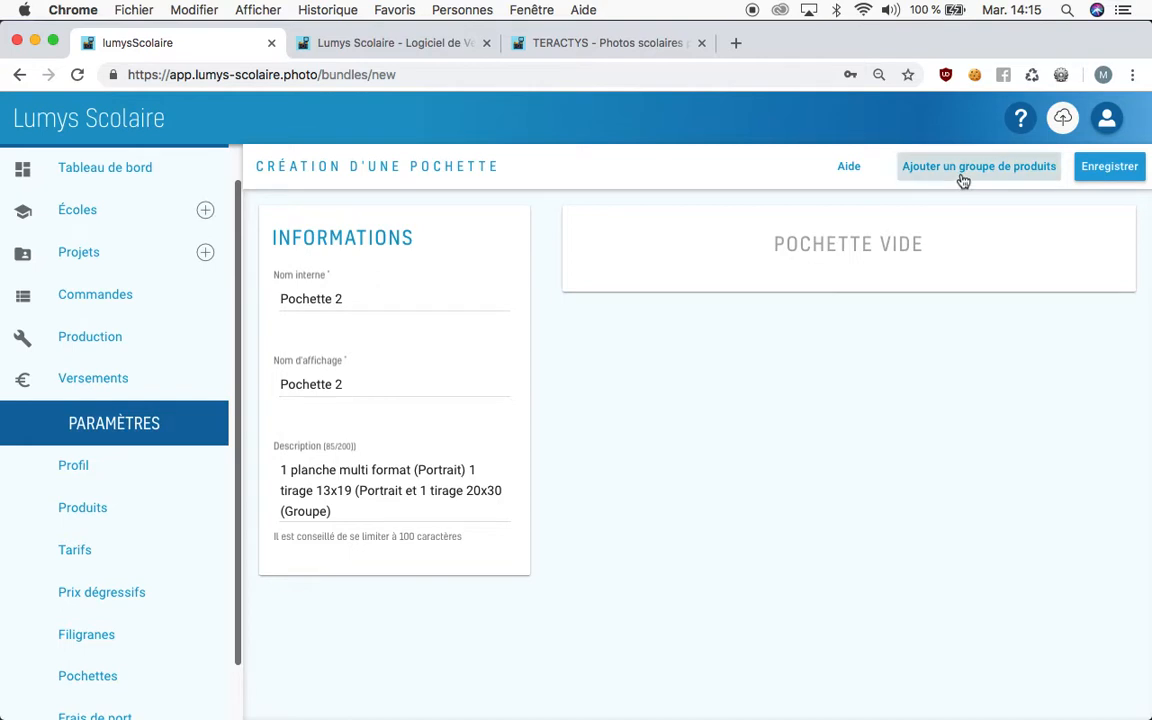
pyautogui.click(962, 180)
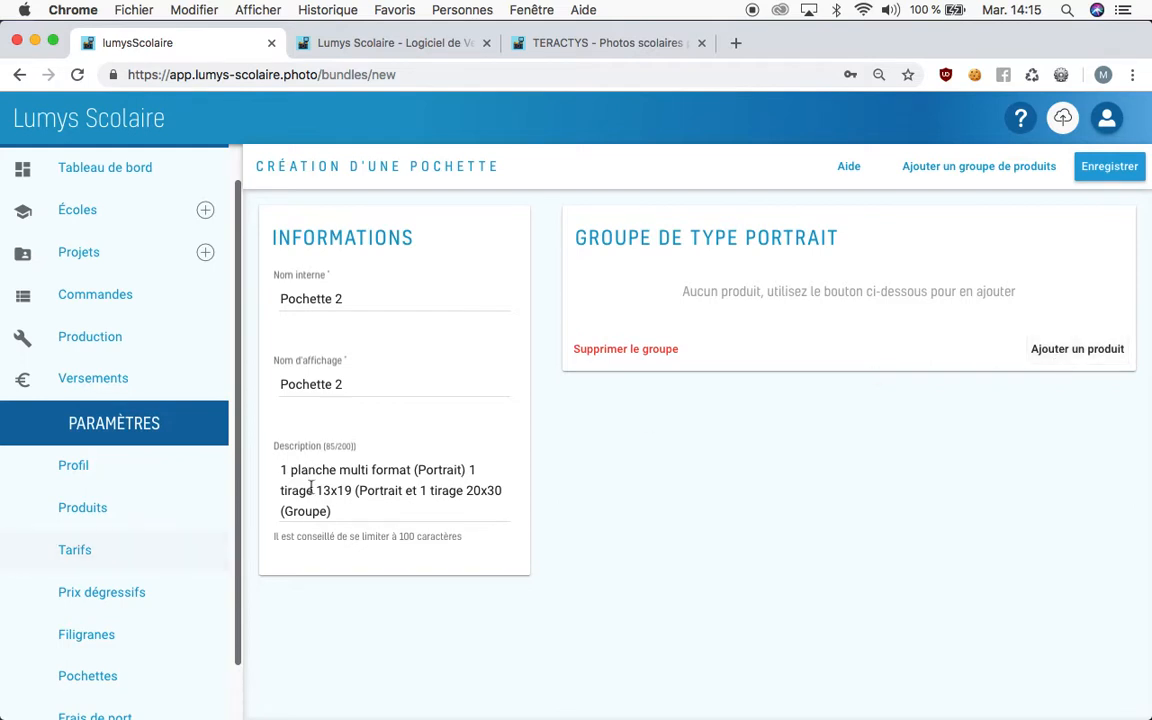
pyautogui.click(405, 488)
pyautogui.write(')')
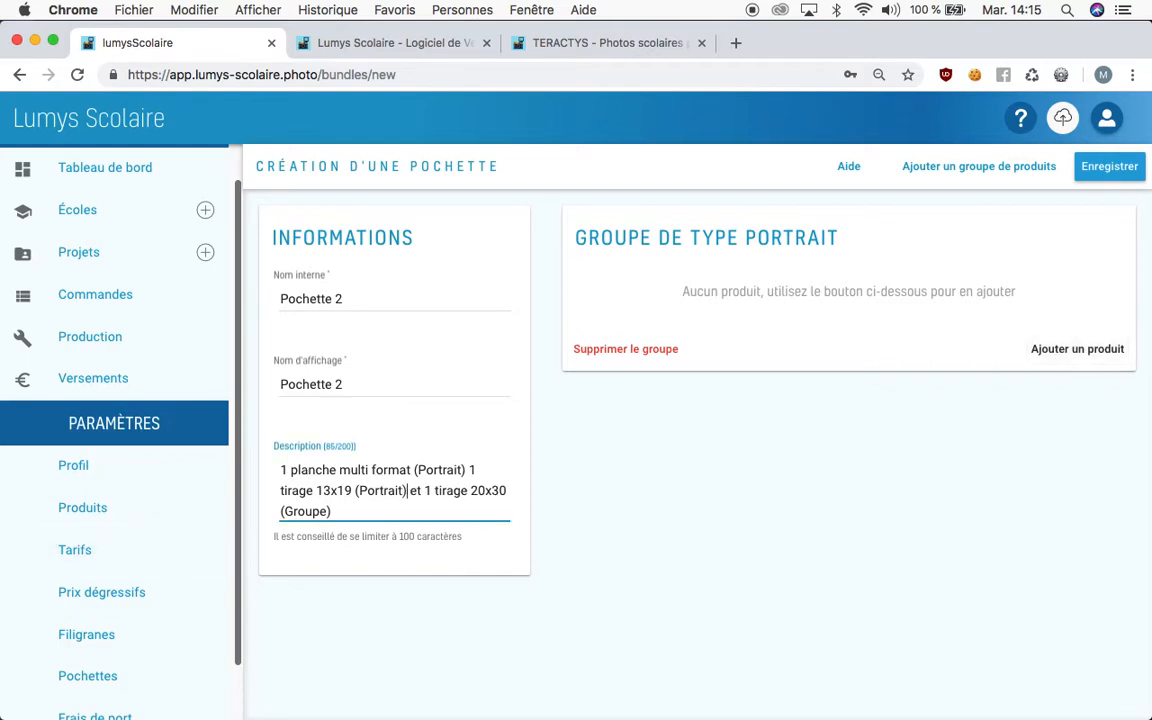
# - Add one Produits scolaires item to the Portrait group: Planches de réduction 3:2, 13x18 - 1 grand portrait, 1 portrait moyen, 4 petits portraits
pyautogui.click(1035, 350)
pyautogui.click(580, 376)
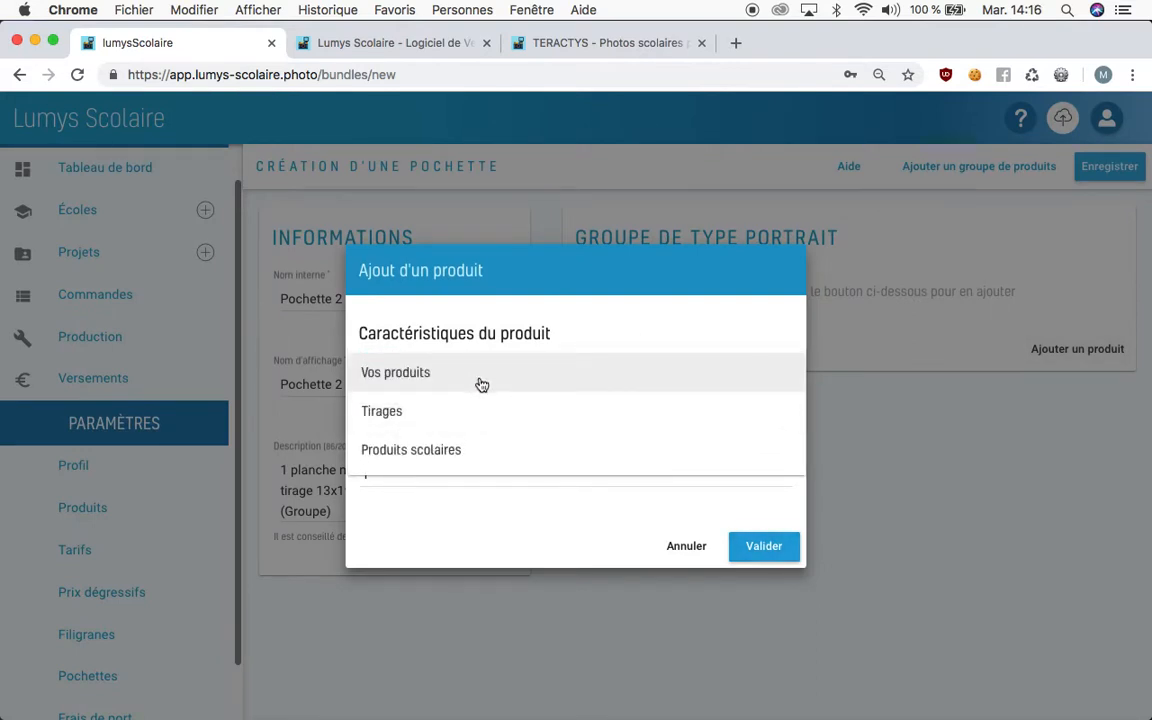
pyautogui.click(483, 452)
pyautogui.click(478, 424)
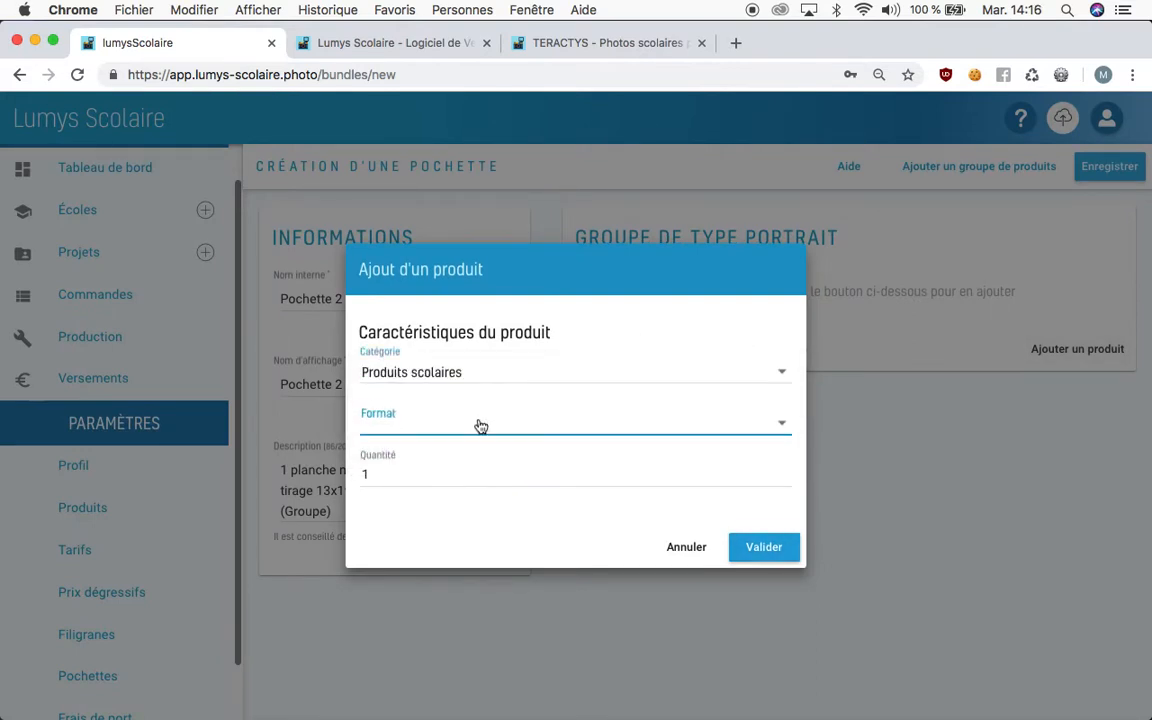
pyautogui.click(584, 424)
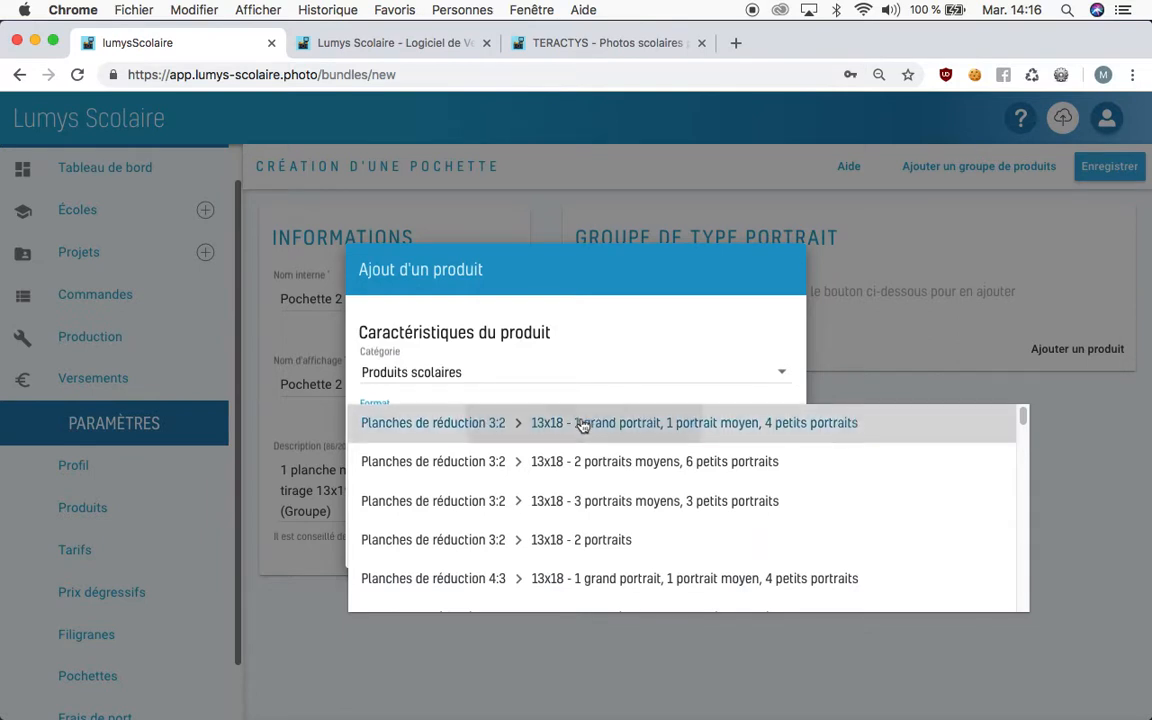
pyautogui.click(770, 559)
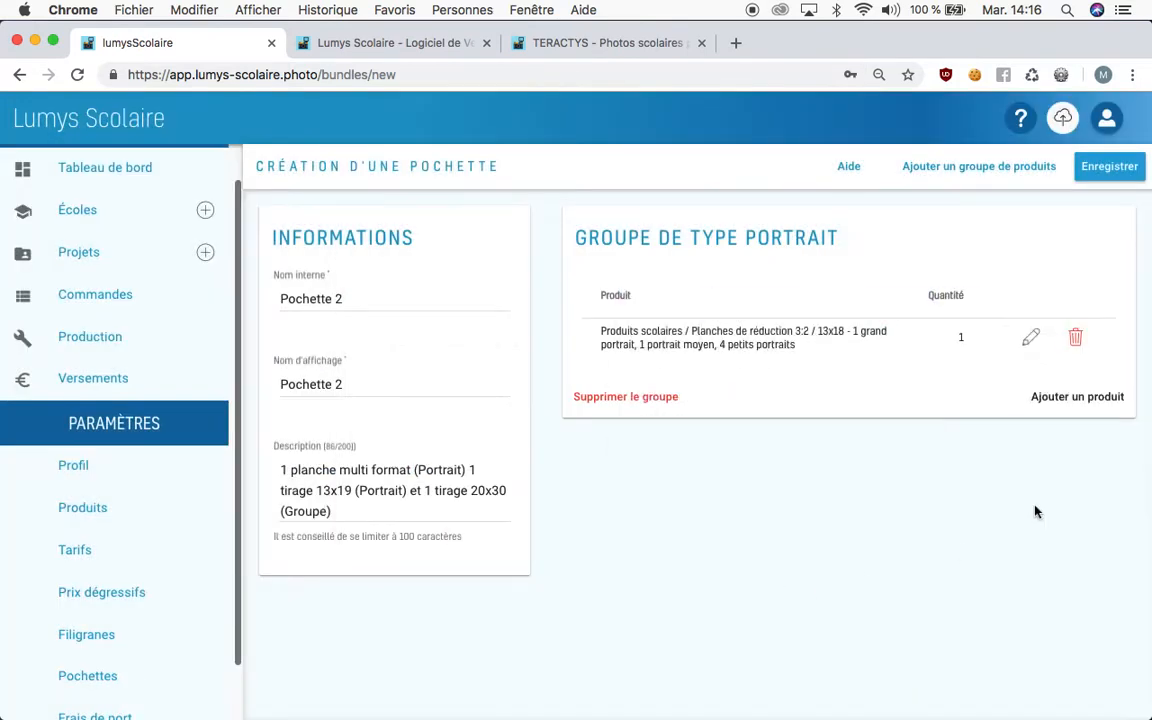
# - Add a second product group of type Portrait containing one Tirages standard 3:2 13x19 print
pyautogui.click(1028, 176)
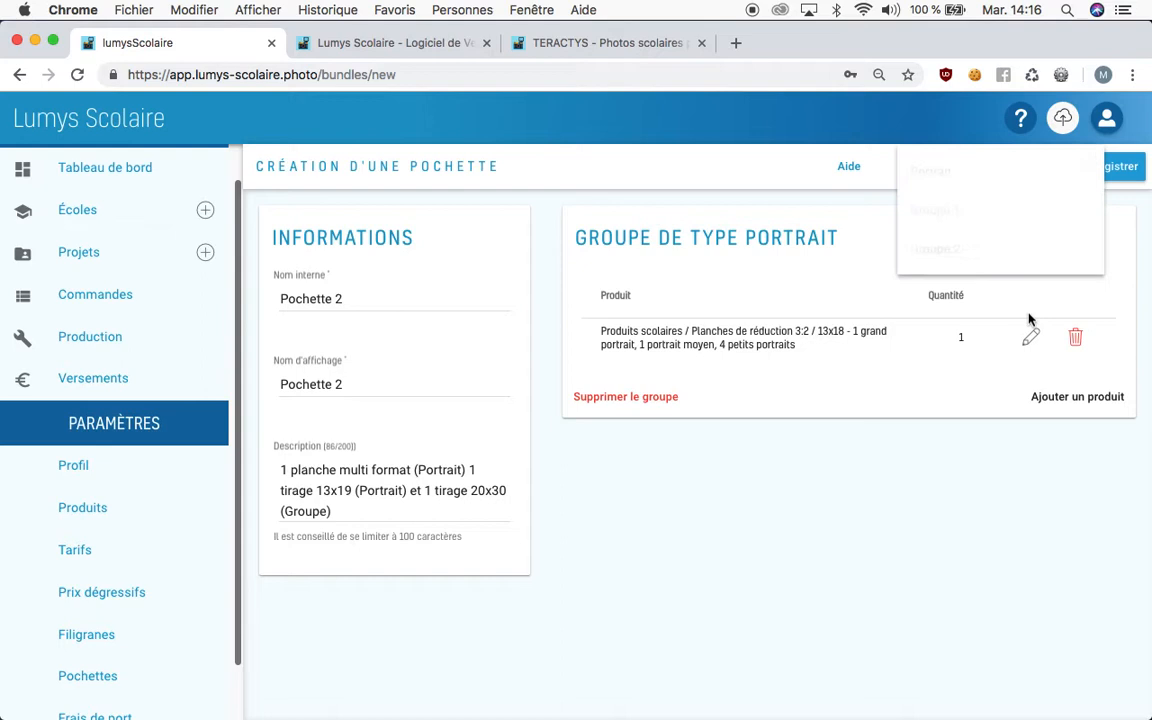
pyautogui.click(994, 187)
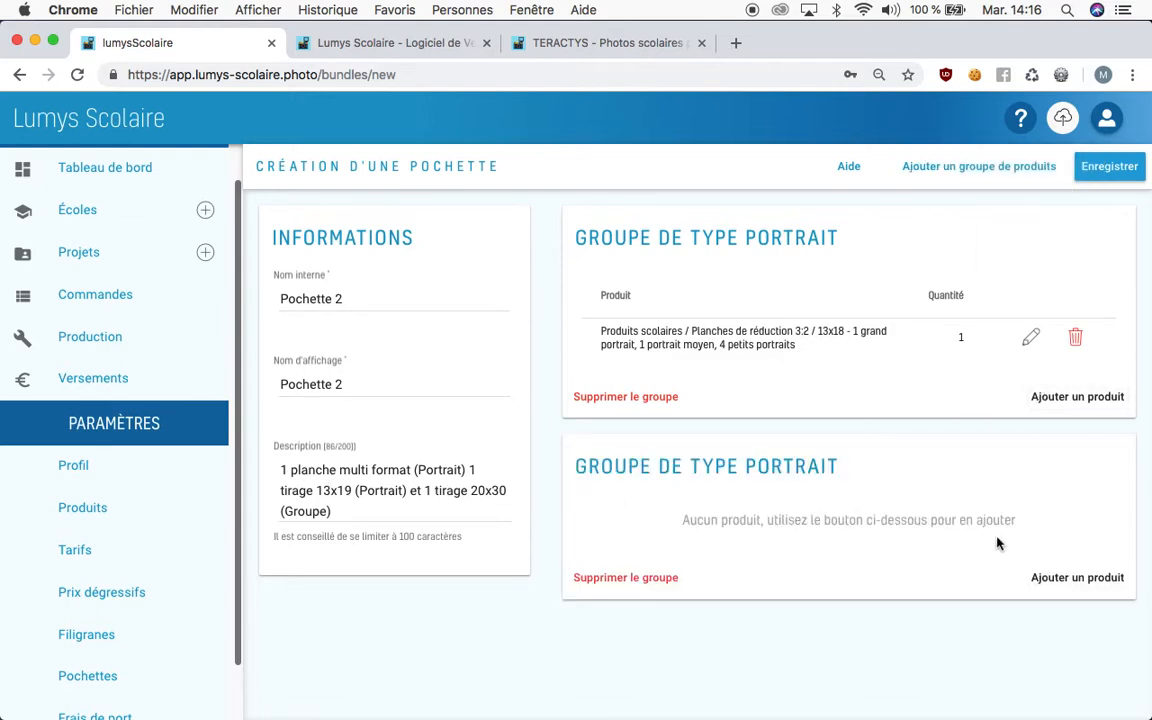
pyautogui.click(1074, 588)
pyautogui.click(538, 376)
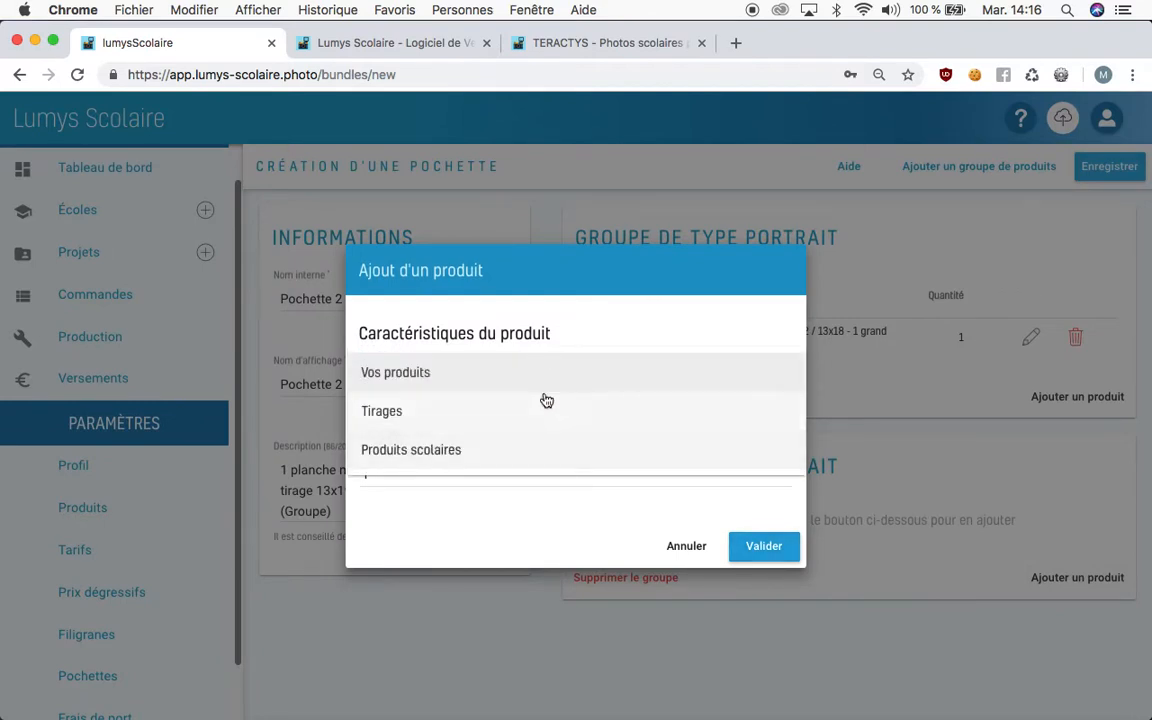
pyautogui.click(566, 418)
pyautogui.click(558, 432)
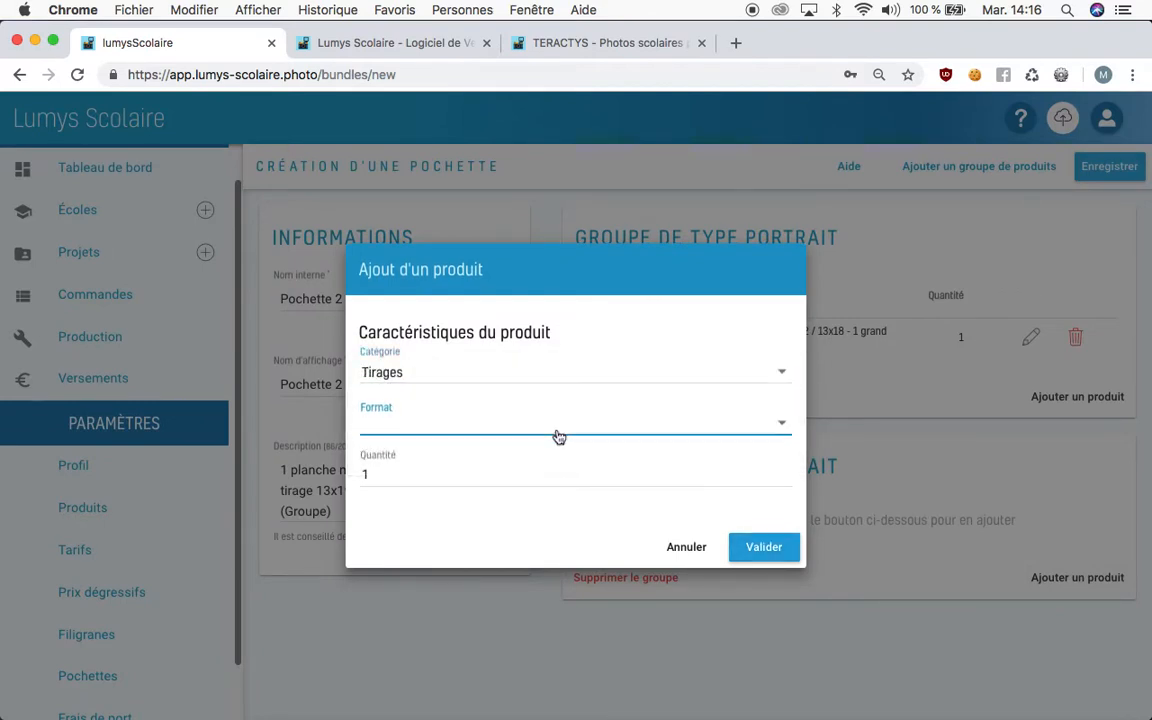
pyautogui.click(555, 466)
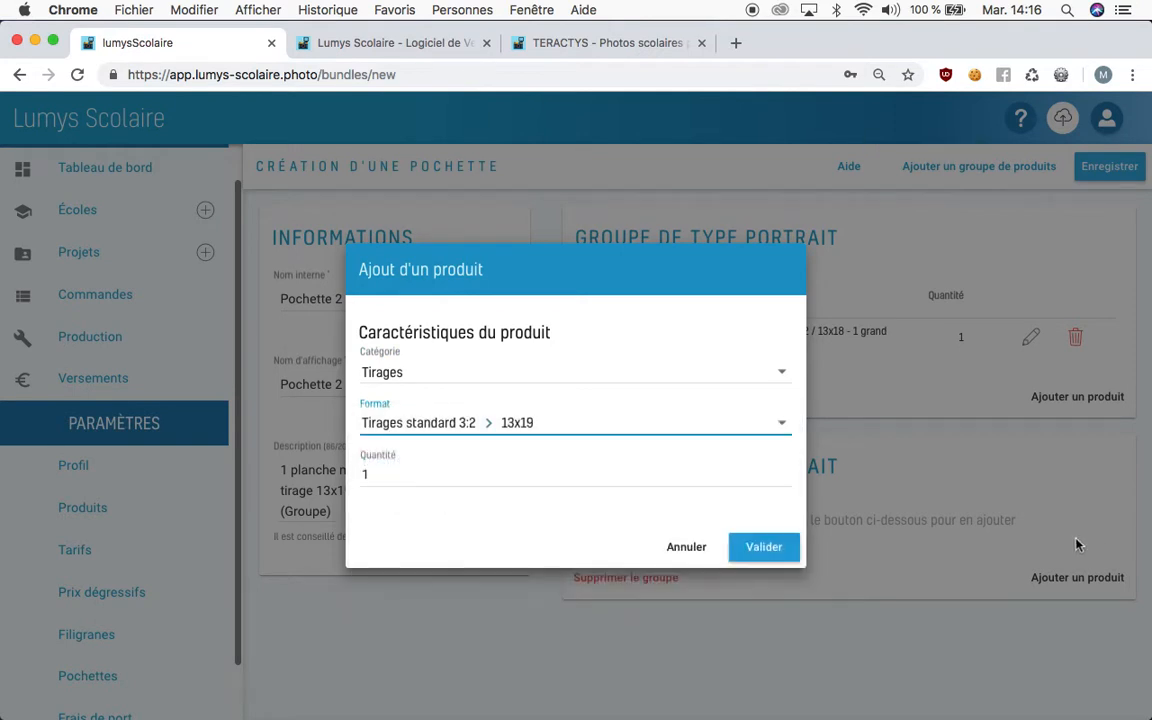
pyautogui.click(745, 548)
# - Add a product group of type Groupe 1 containing one Tirages standard 3:2 20x30 print, and save the pochette
pyautogui.click(936, 172)
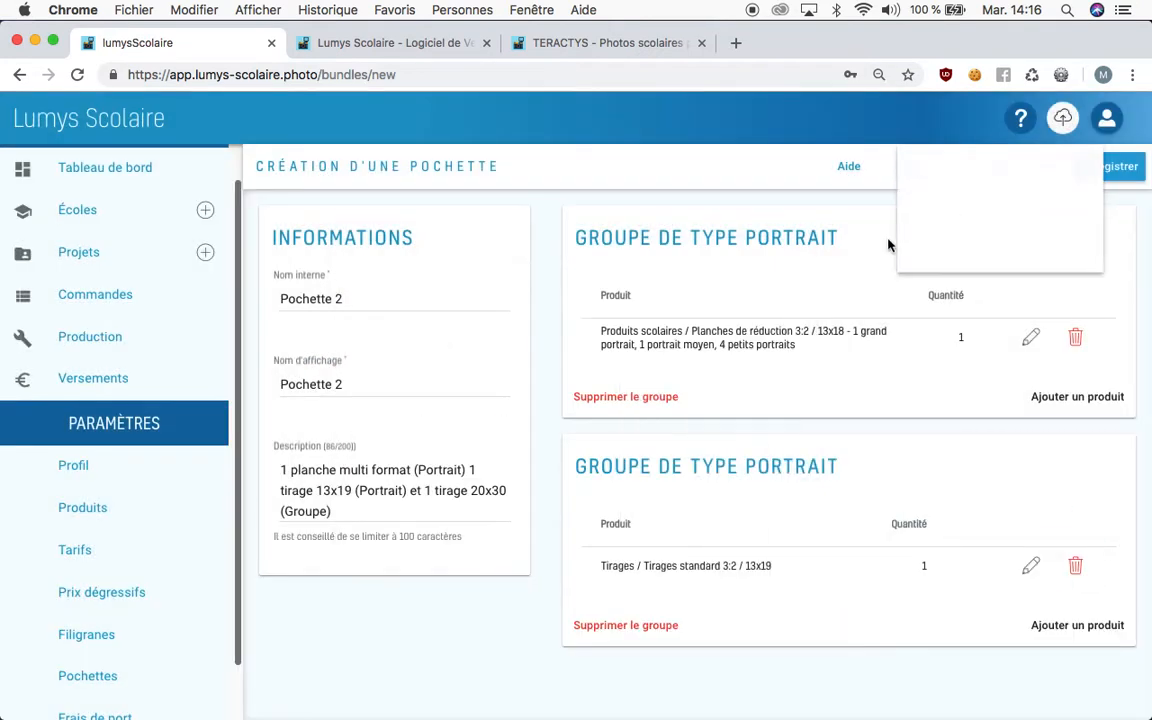
pyautogui.click(925, 212)
pyautogui.scroll(-3, 845, 590)
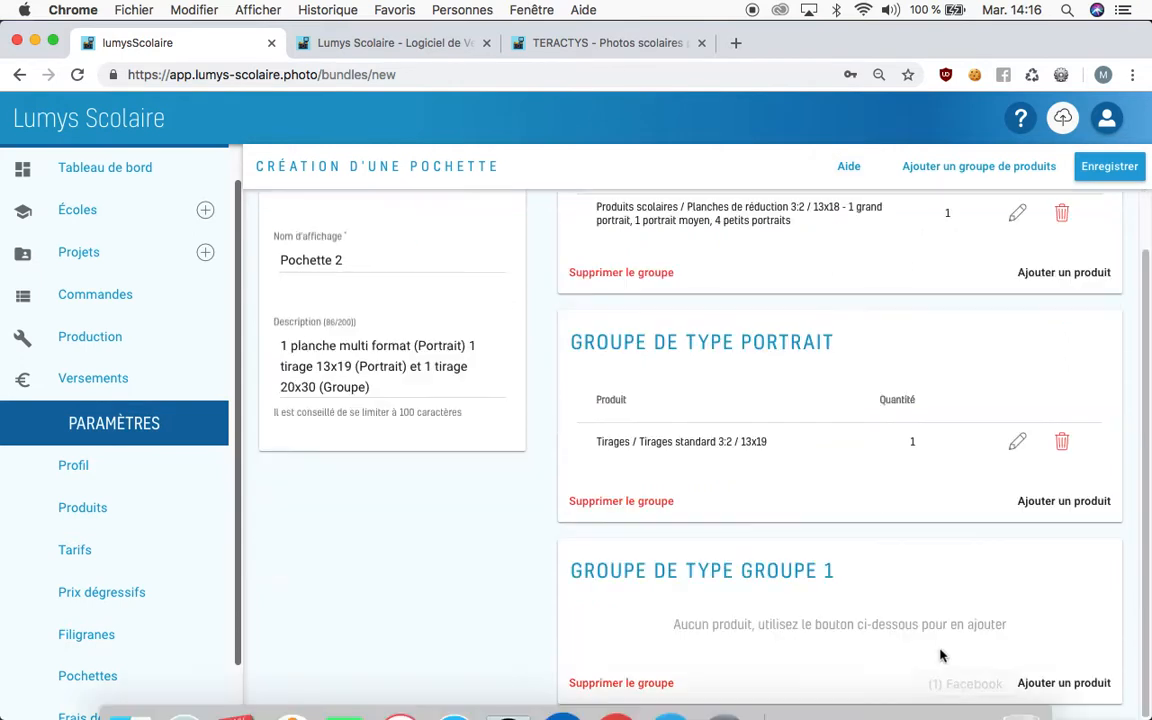
pyautogui.click(1058, 683)
pyautogui.click(478, 390)
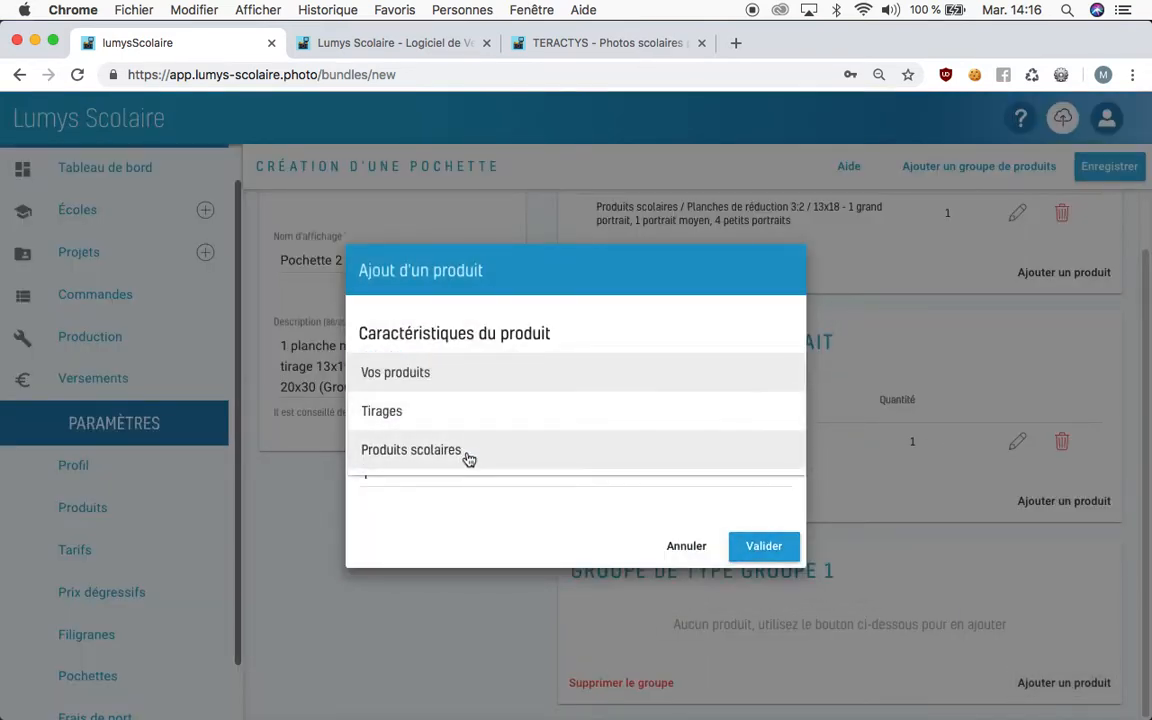
pyautogui.click(467, 413)
pyautogui.click(485, 442)
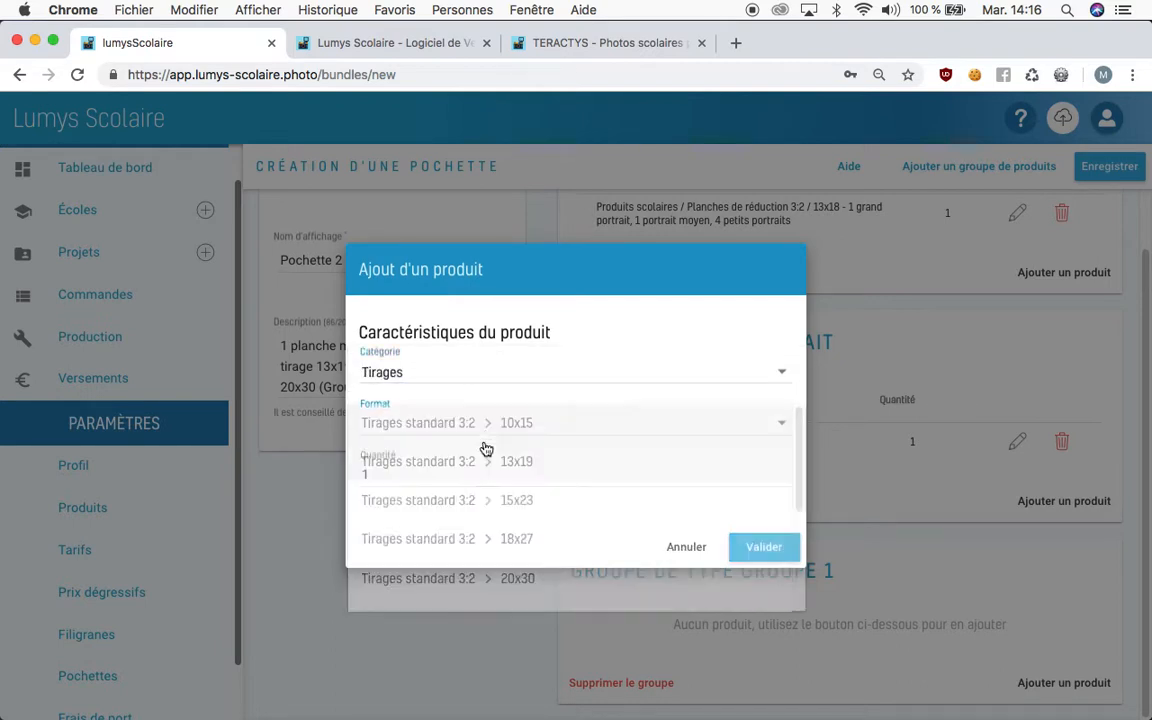
pyautogui.click(544, 585)
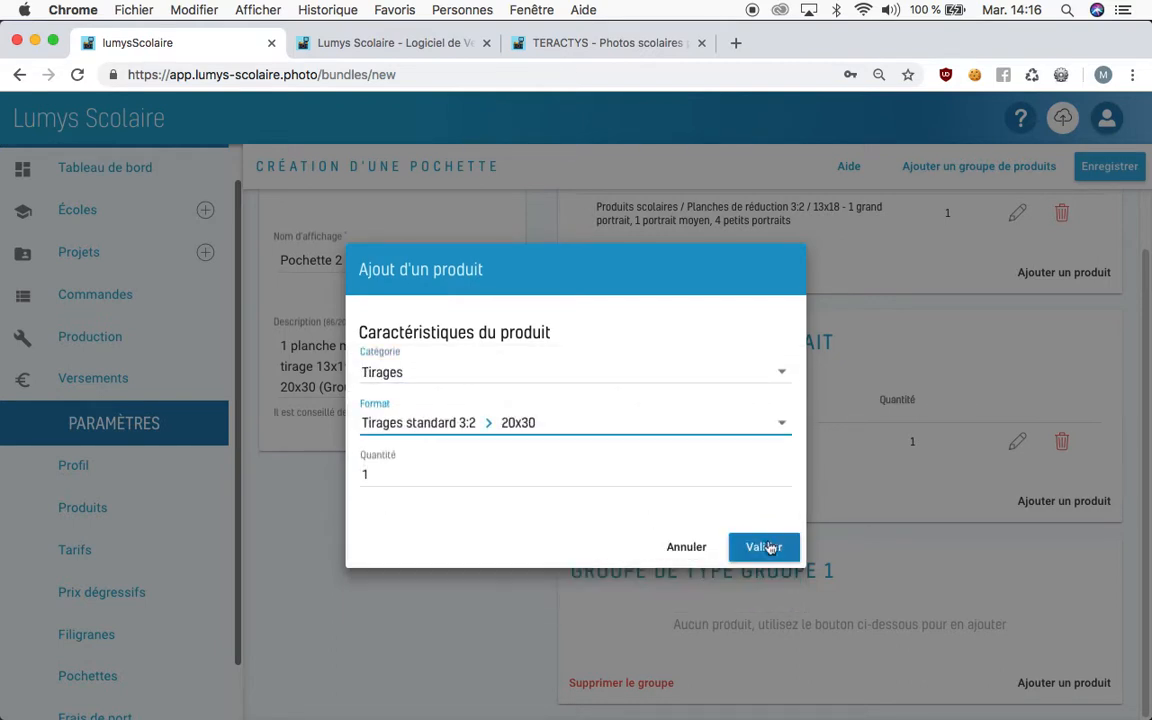
pyautogui.click(761, 545)
# - Open the price editing of the project École Sainte Thérèse 2017-2018 and show its pochettes
pyautogui.click(139, 270)
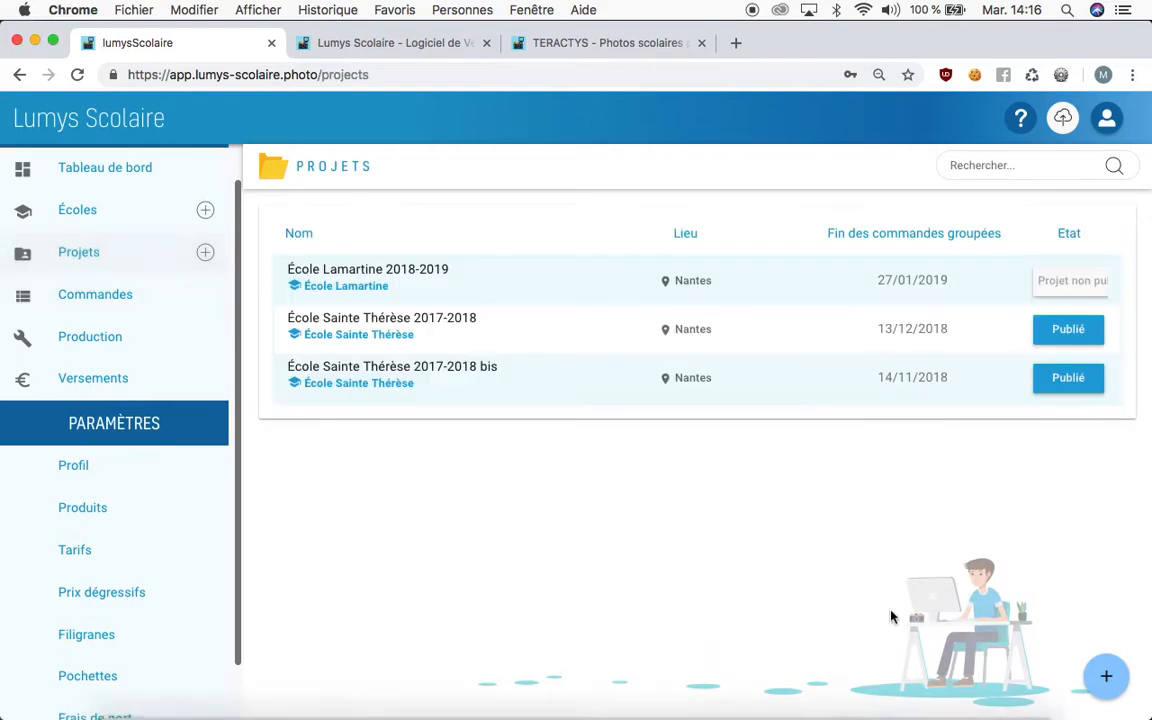
pyautogui.click(573, 338)
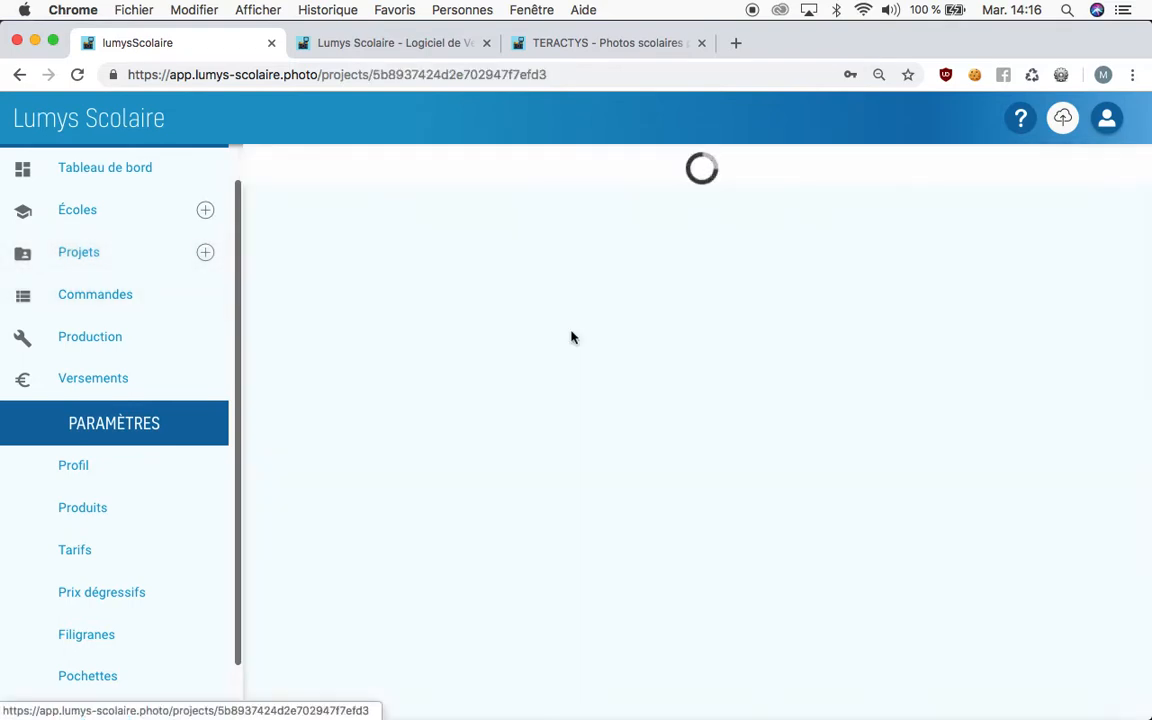
pyautogui.click(372, 574)
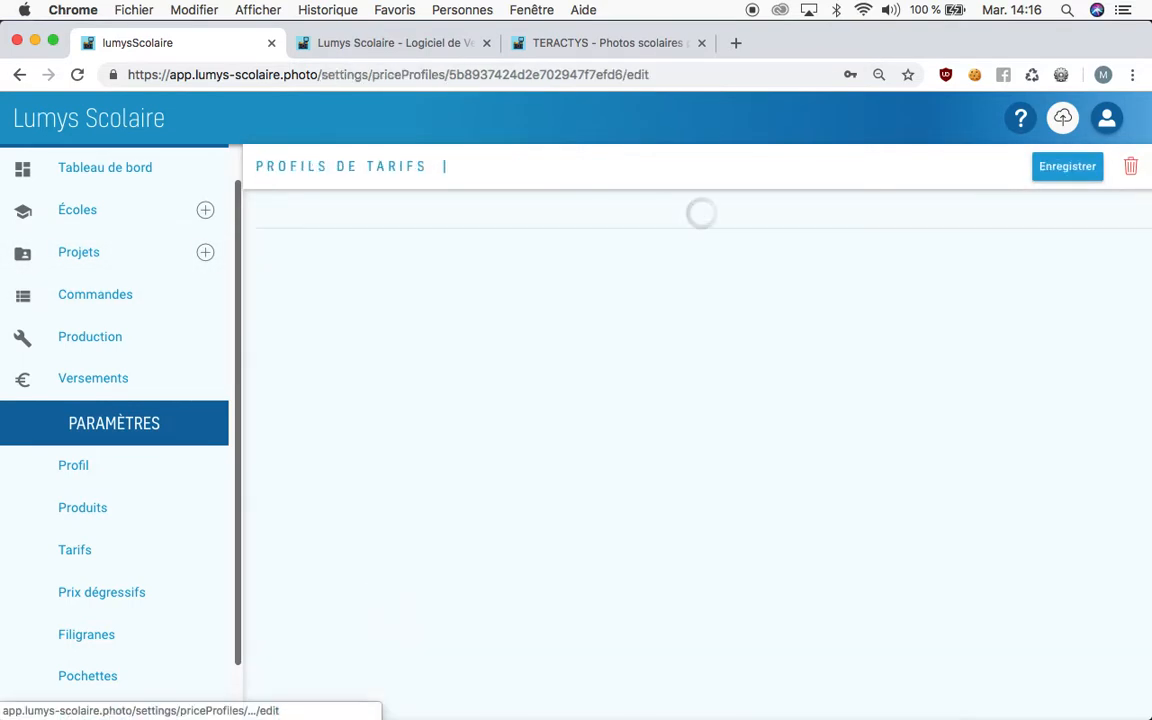
pyautogui.click(748, 220)
# - Set the price of Pochette 2 to 14 € in the project's price profile
pyautogui.scroll(-3, 797, 497)
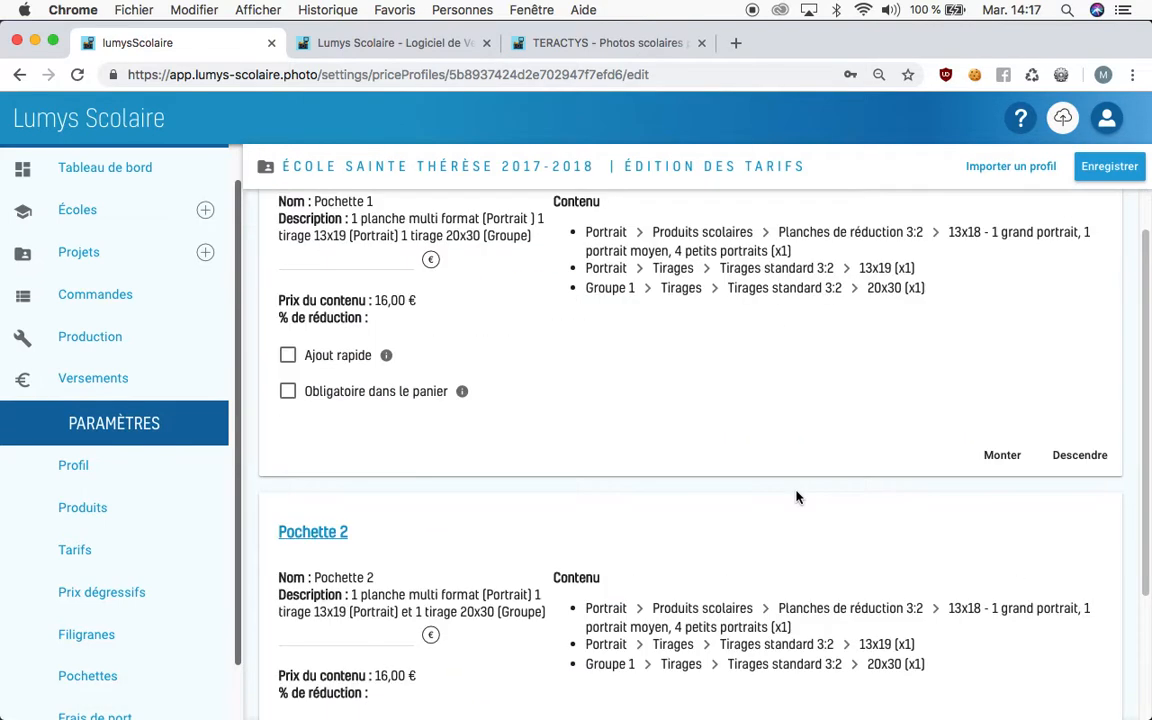
pyautogui.scroll(-1, 797, 497)
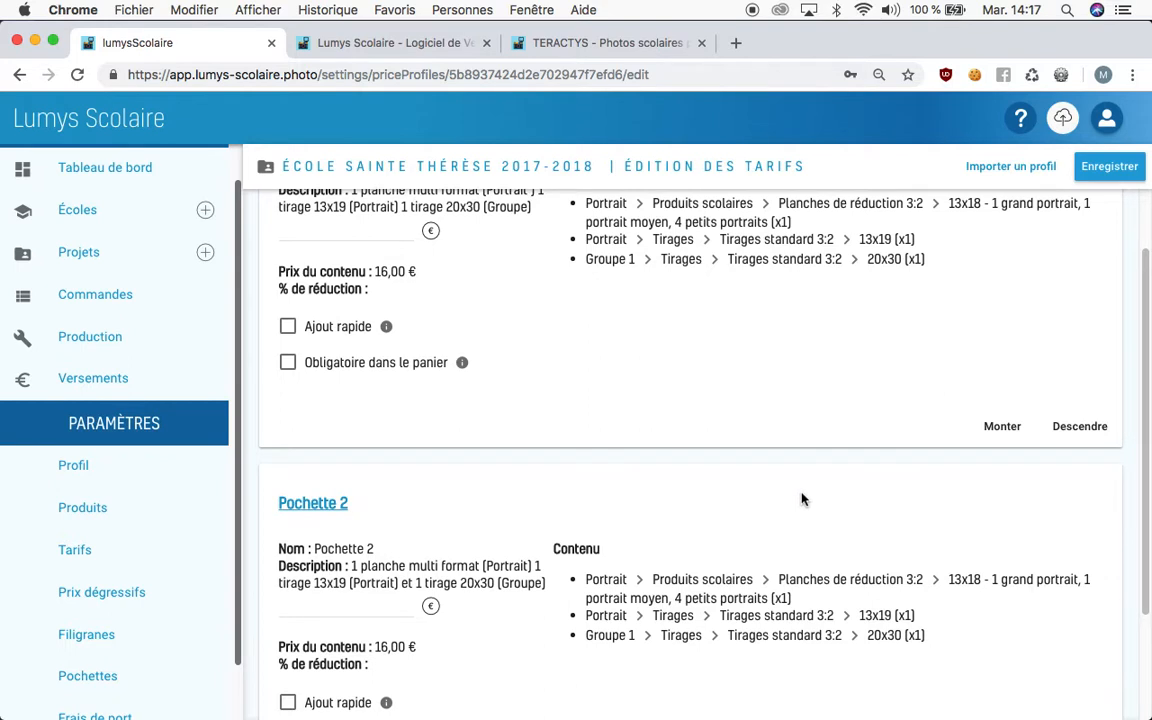
pyautogui.scroll(-3, 801, 498)
pyautogui.click(385, 471)
pyautogui.write('14')
pyautogui.click(473, 504)
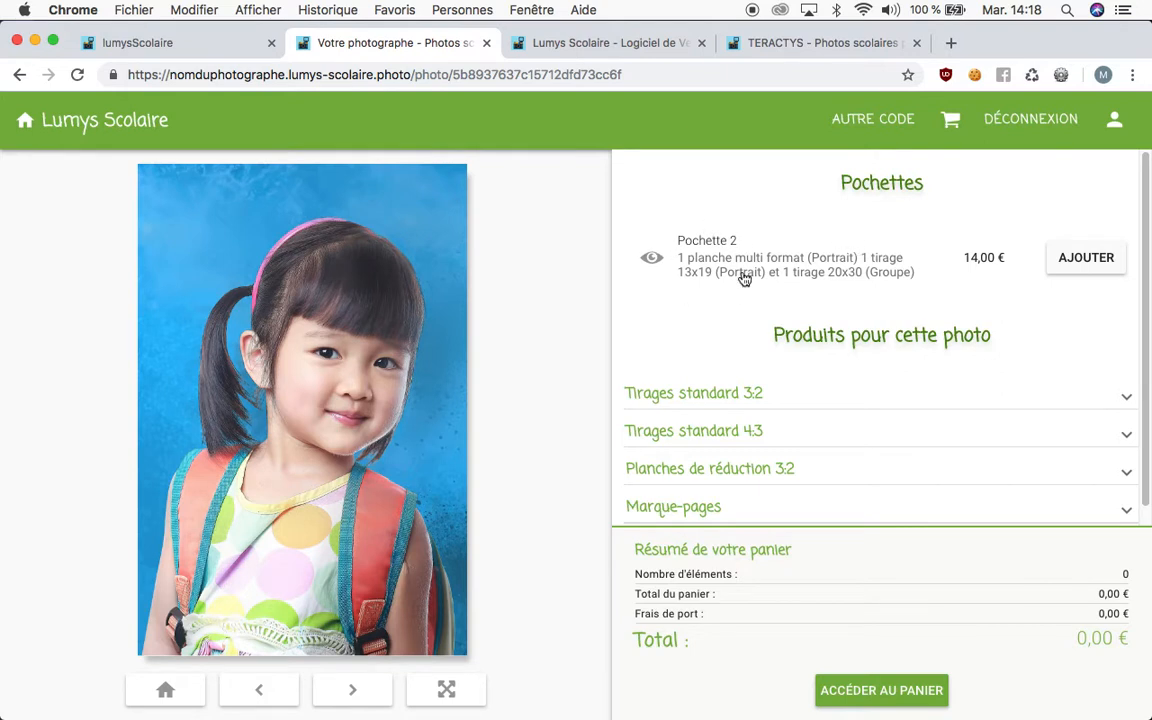
# - In the client shop, preview Pochette 2 from the colour portrait, start its assistant and review the pochette's contents
pyautogui.click(655, 257)
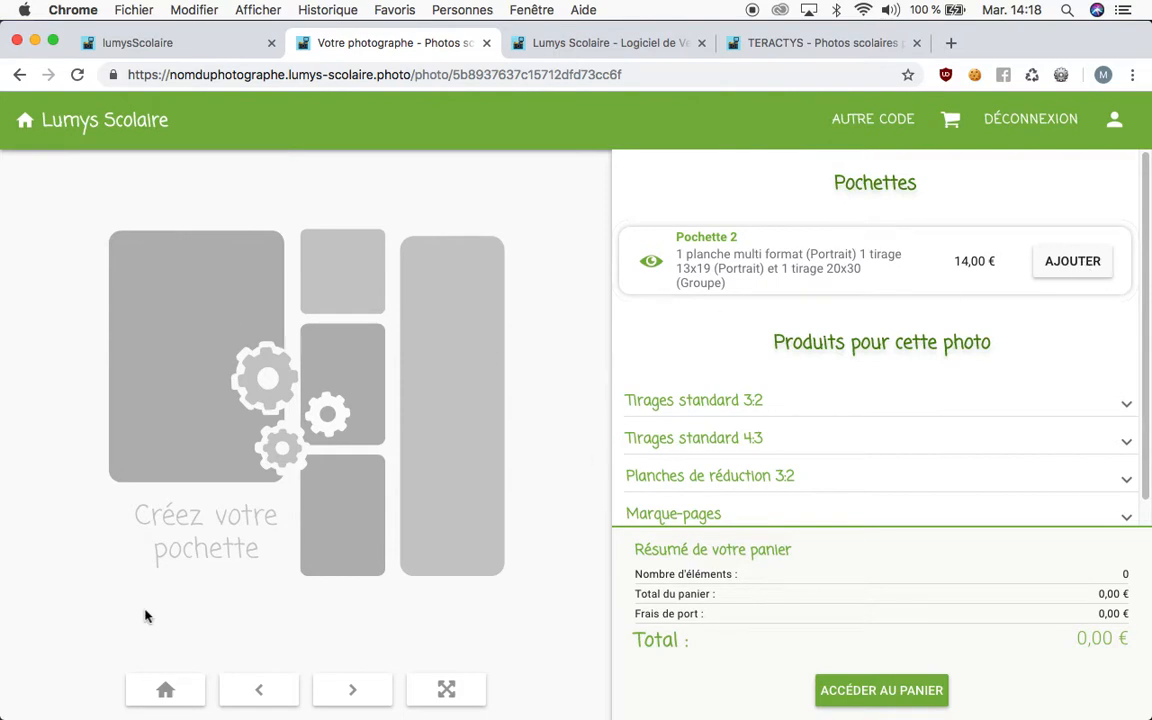
pyautogui.click(217, 543)
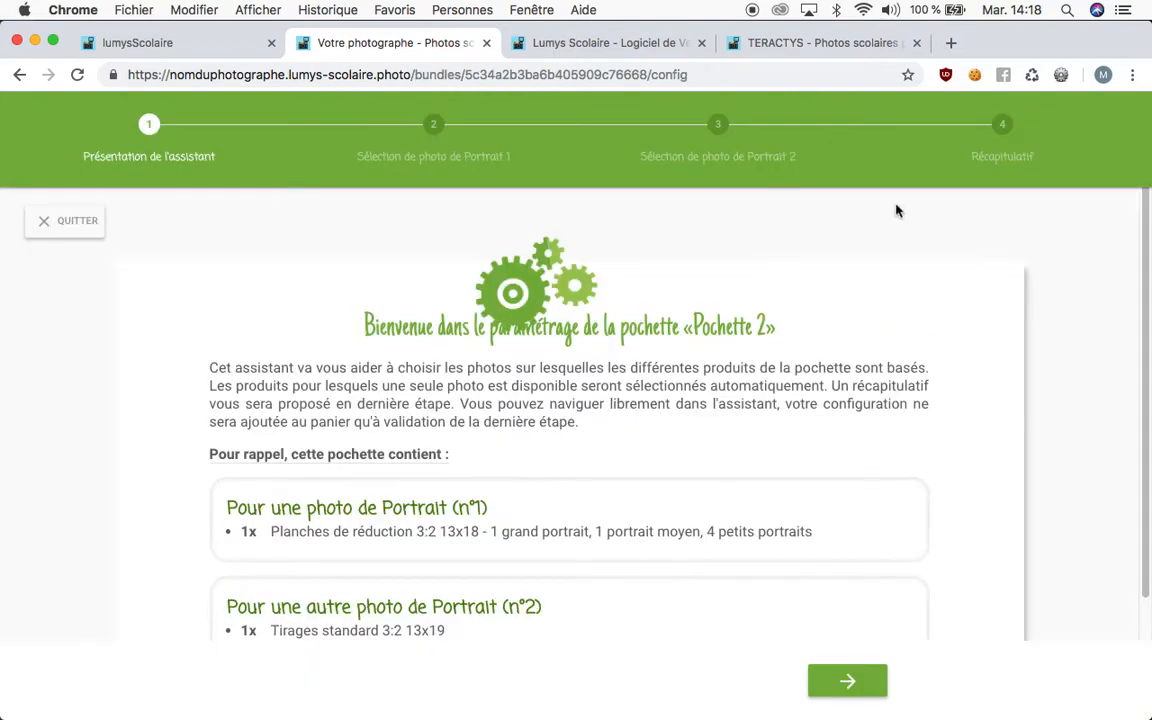
pyautogui.scroll(-3, 666, 422)
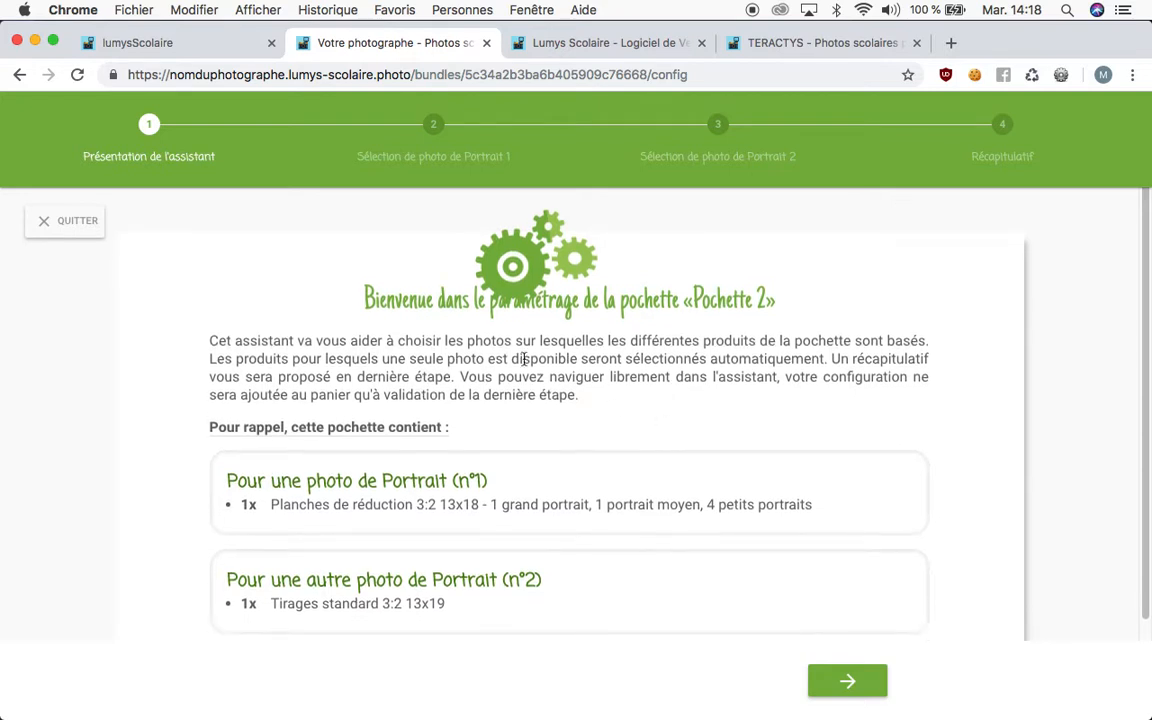
pyautogui.scroll(-3, 540, 461)
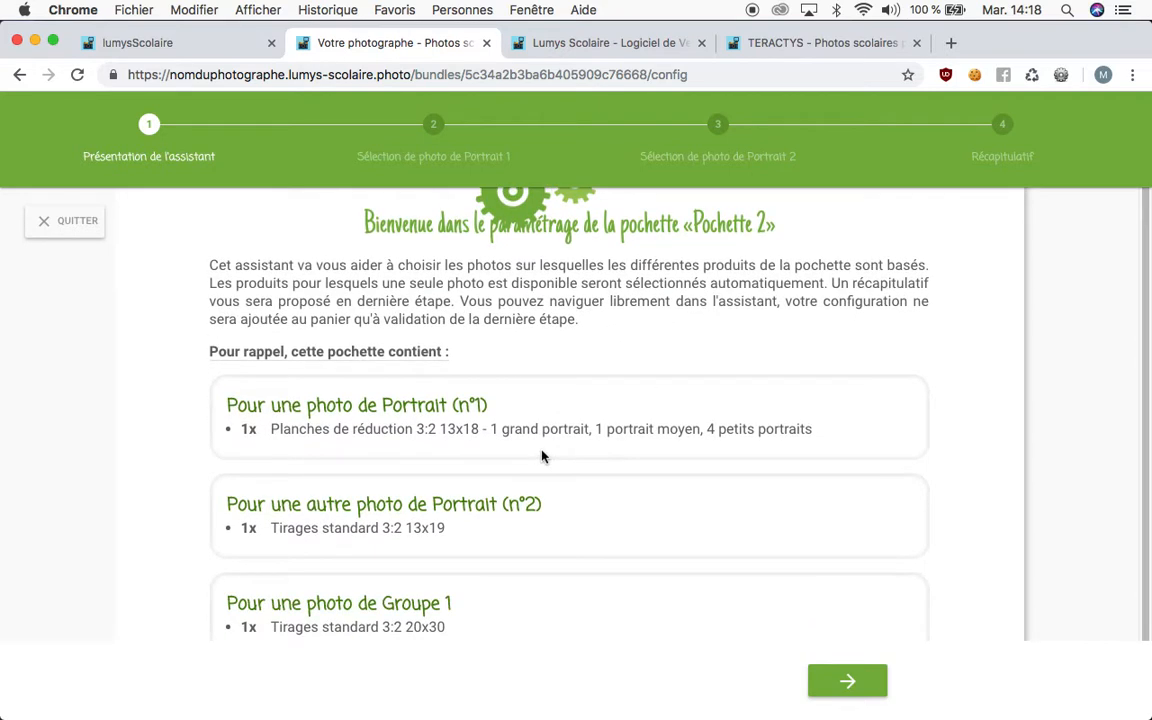
# - Choose the colour portrait for the 13x18 Planches de réduction and the black-and-white portrait for the Tirages standard 3:2 13x19 print
pyautogui.click(873, 688)
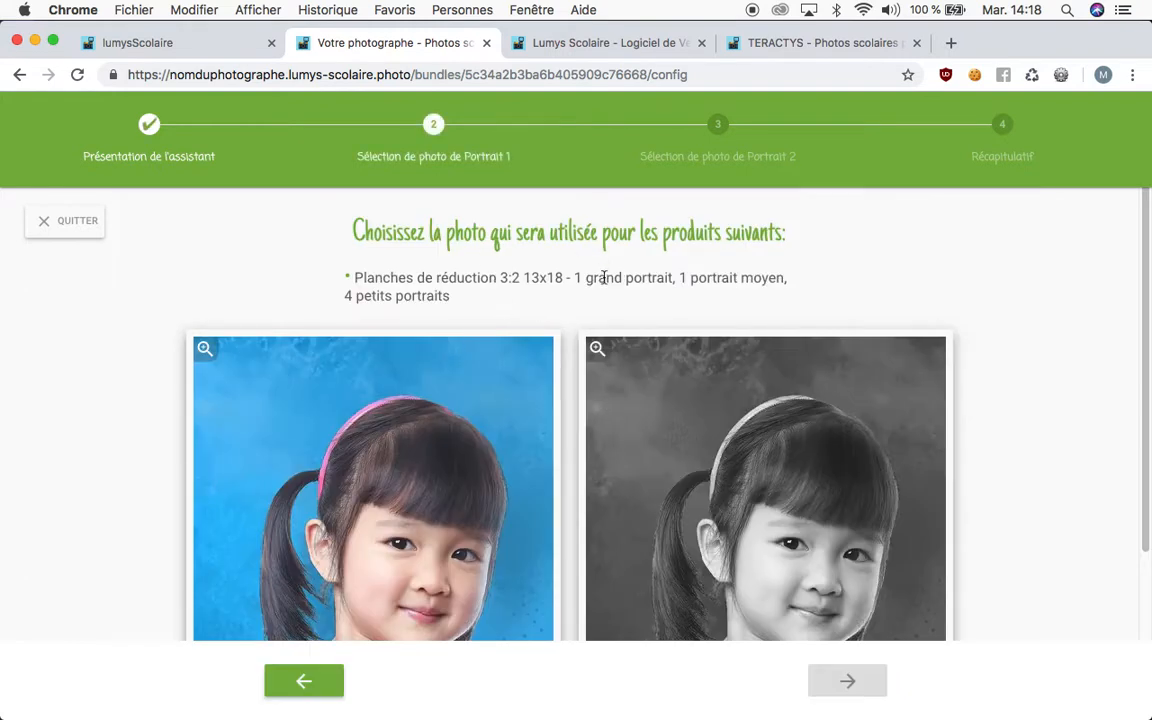
pyautogui.scroll(-1, 600, 265)
pyautogui.click(445, 478)
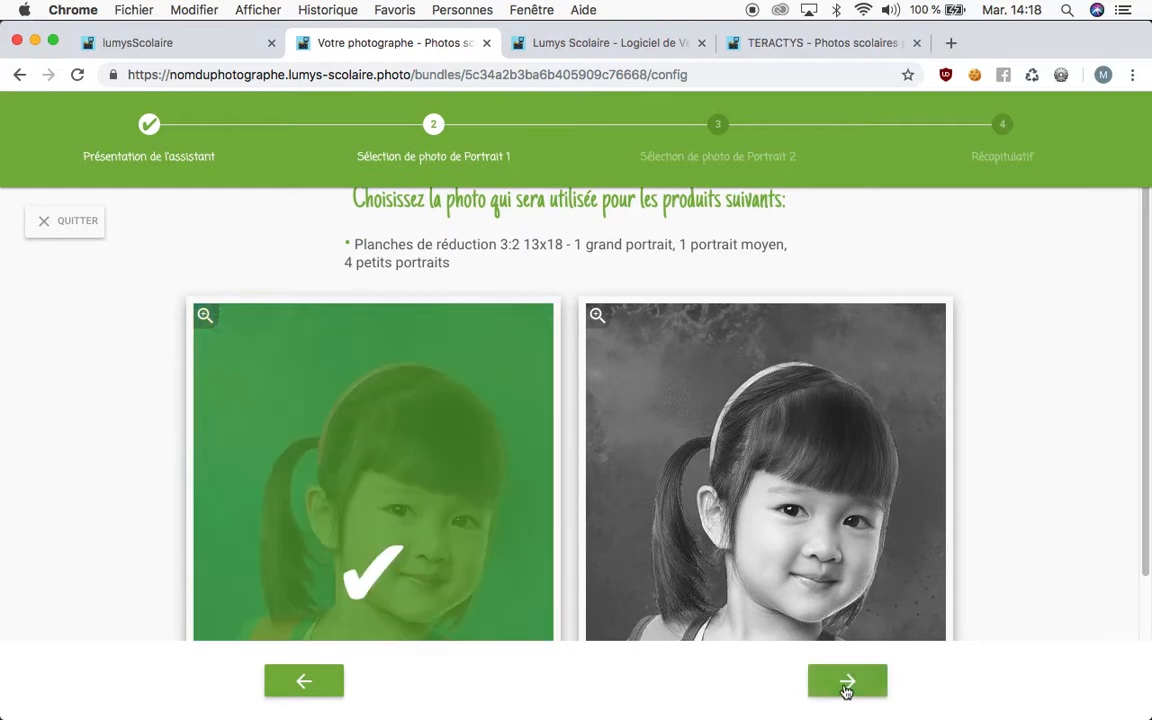
pyautogui.click(847, 681)
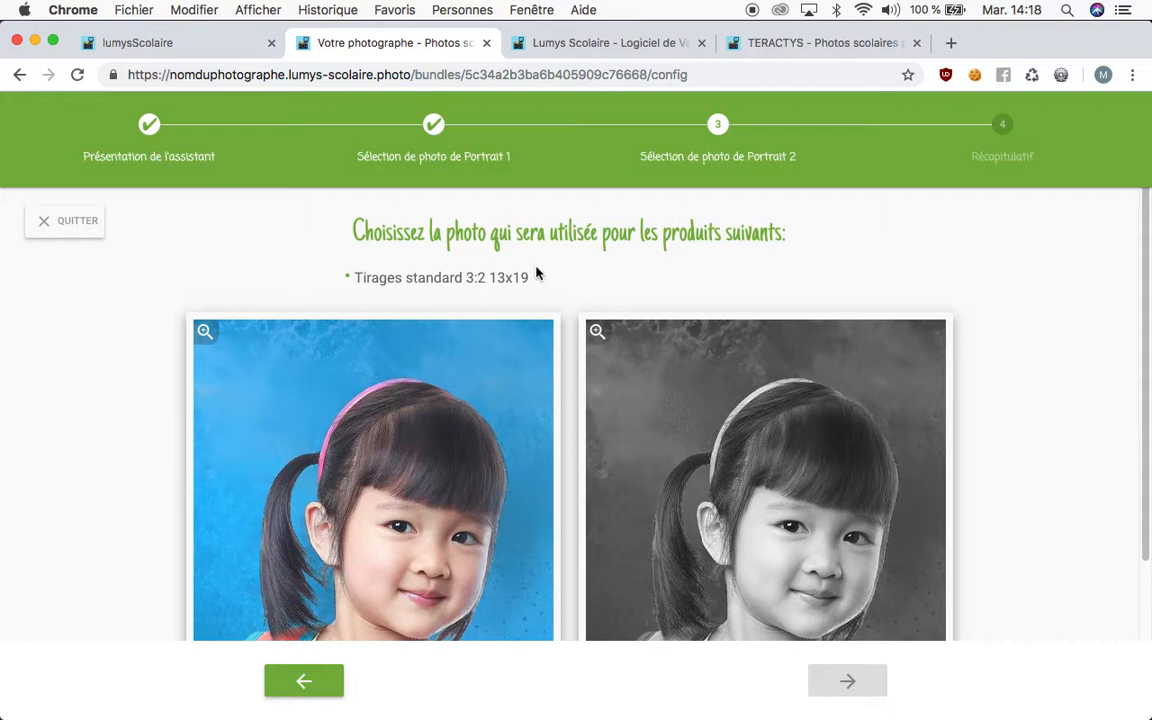
pyautogui.click(763, 613)
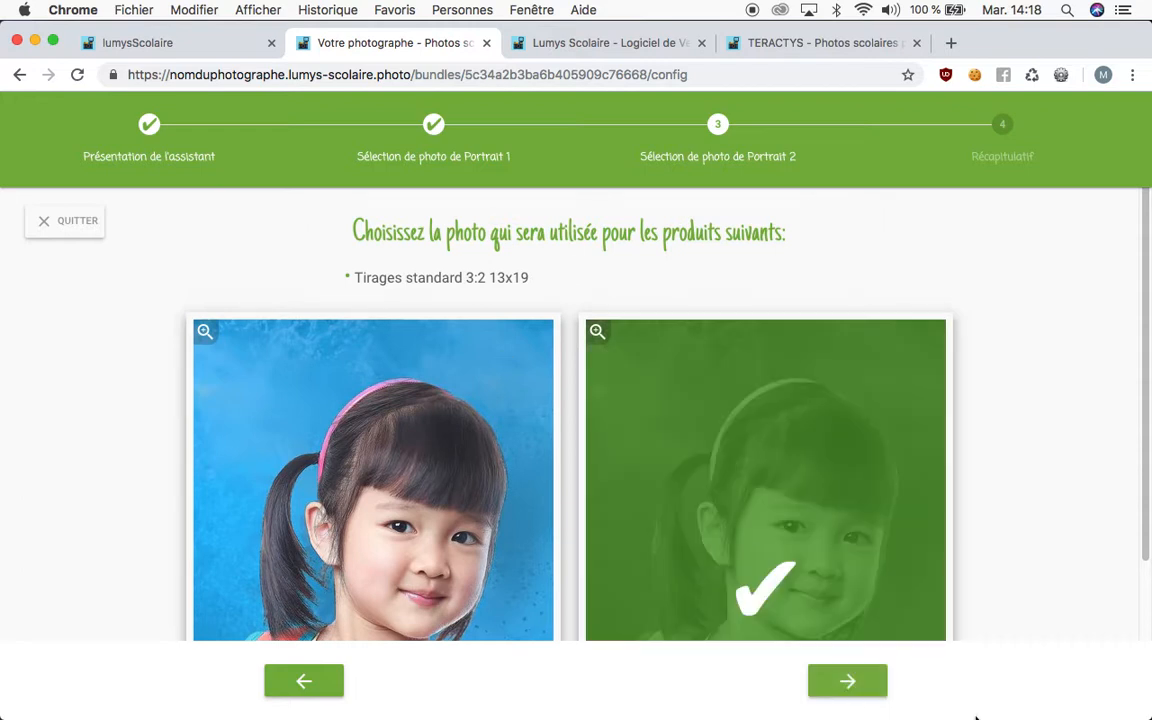
pyautogui.click(884, 681)
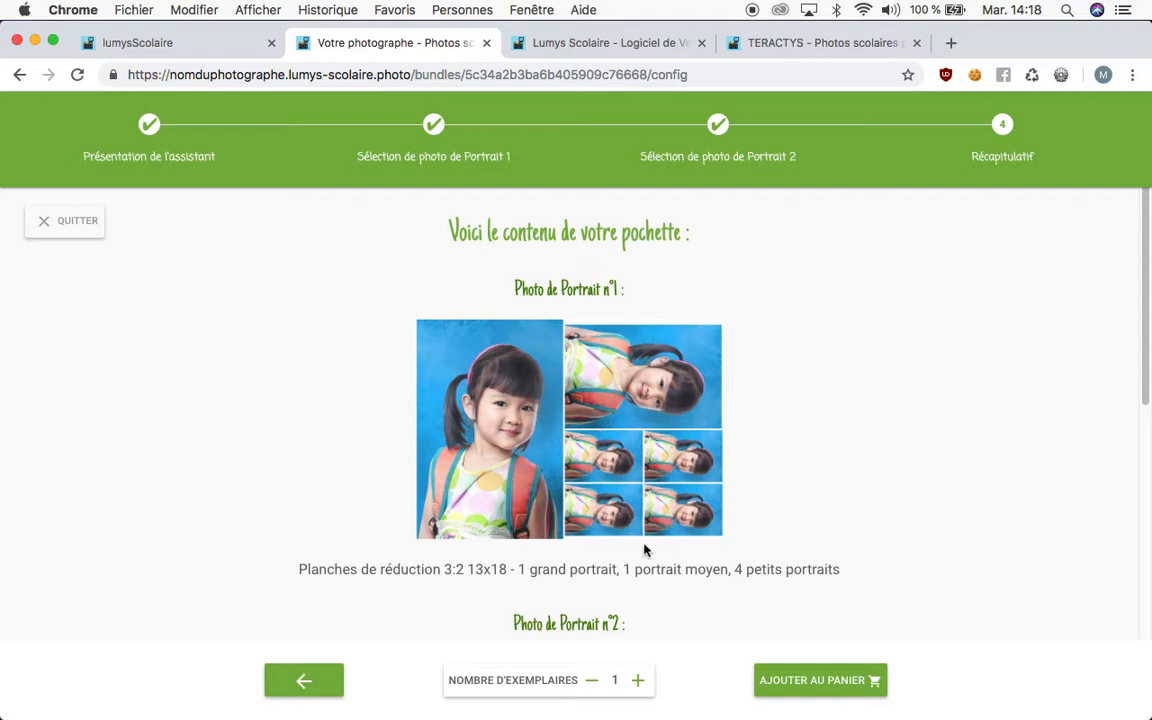
# - Review the Pochette 2 summary down to the group photo and add one copy to the cart
pyautogui.scroll(-5, 617, 465)
pyautogui.scroll(-3, 617, 484)
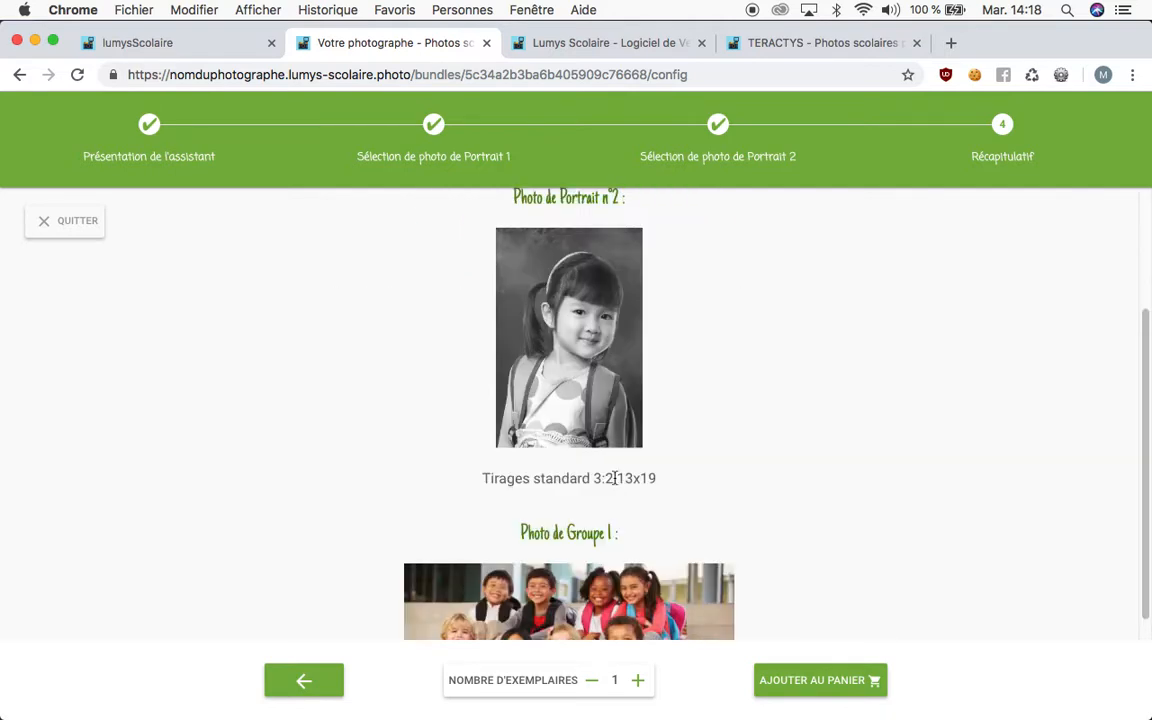
pyautogui.scroll(-3, 684, 450)
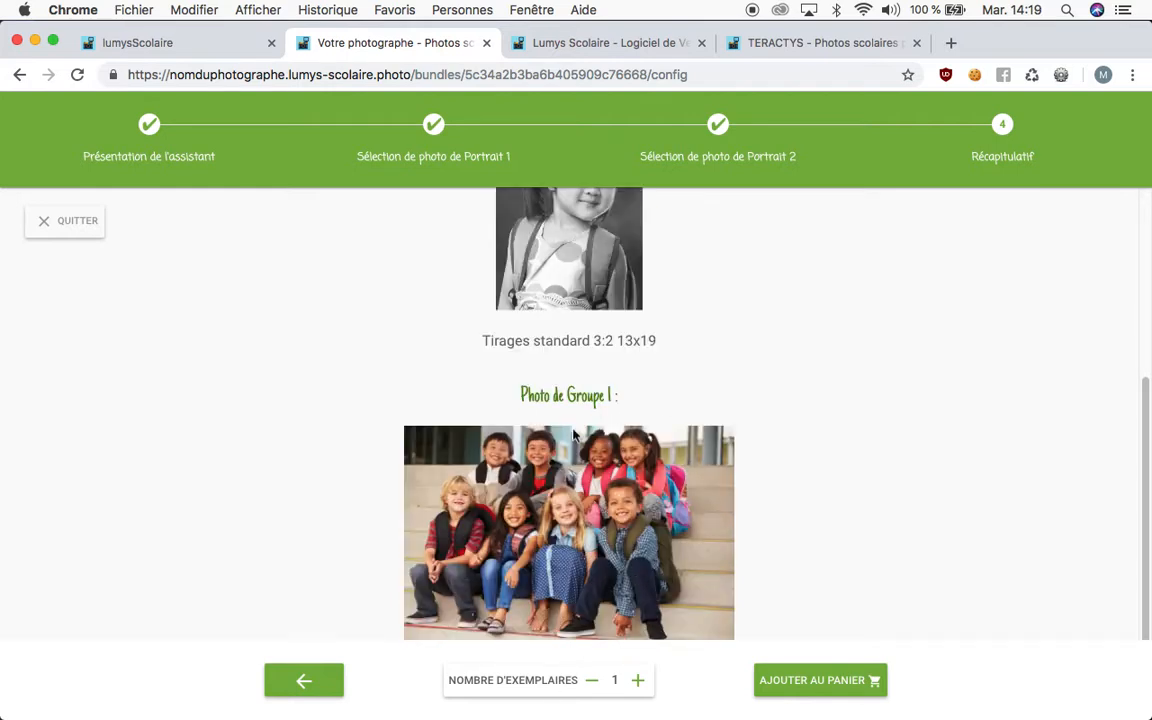
pyautogui.click(815, 680)
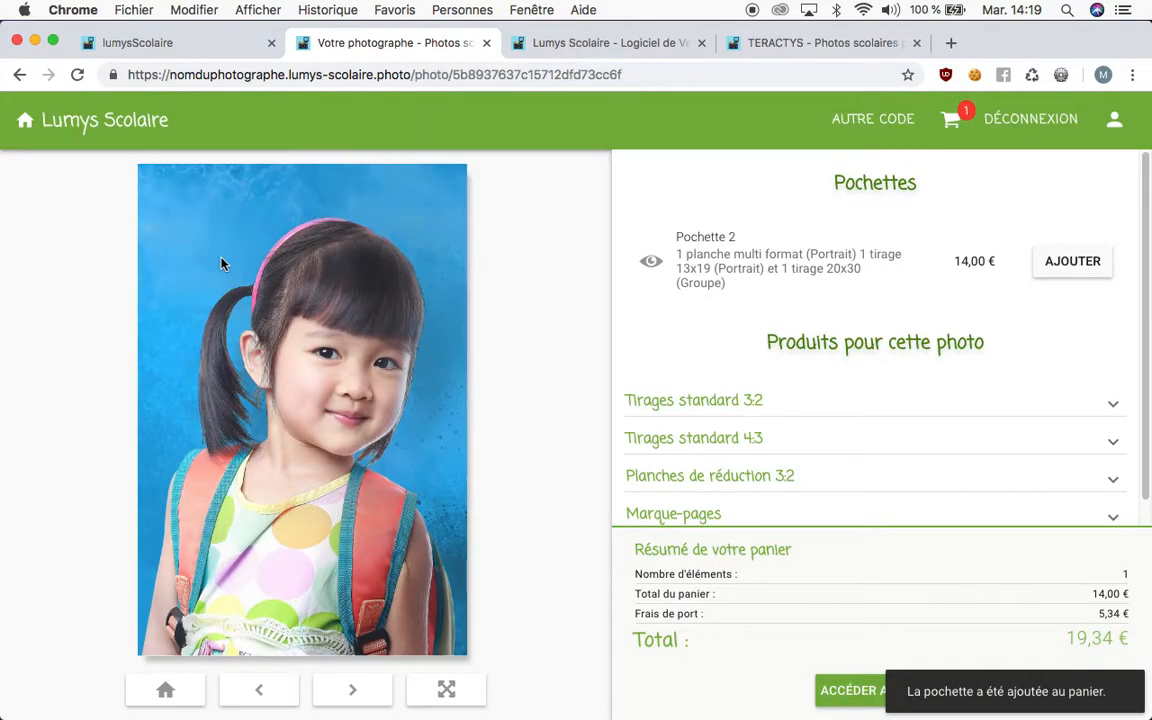